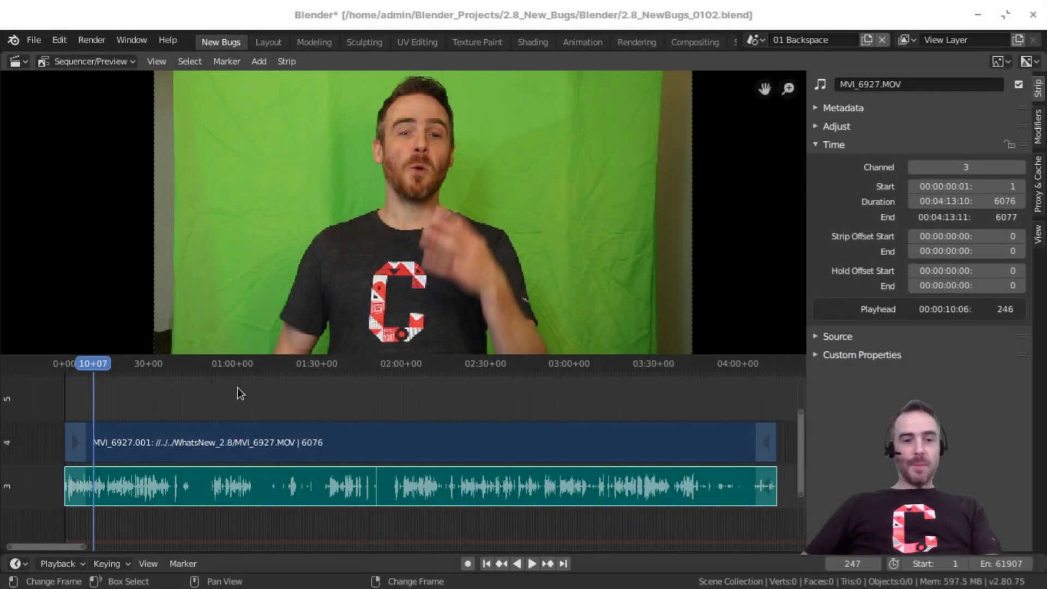
Step: Select the video strip and set the playhead to frame 244 after a test playback
middle_drag(260, 423, 383, 446)
click(384, 446)
key(ctrl+z)
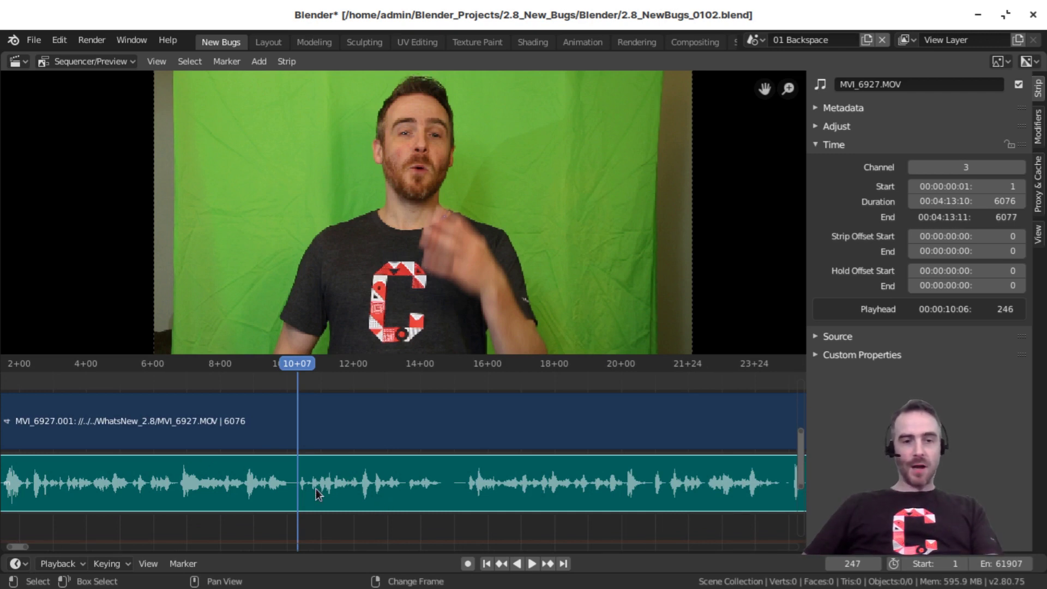
key(space)
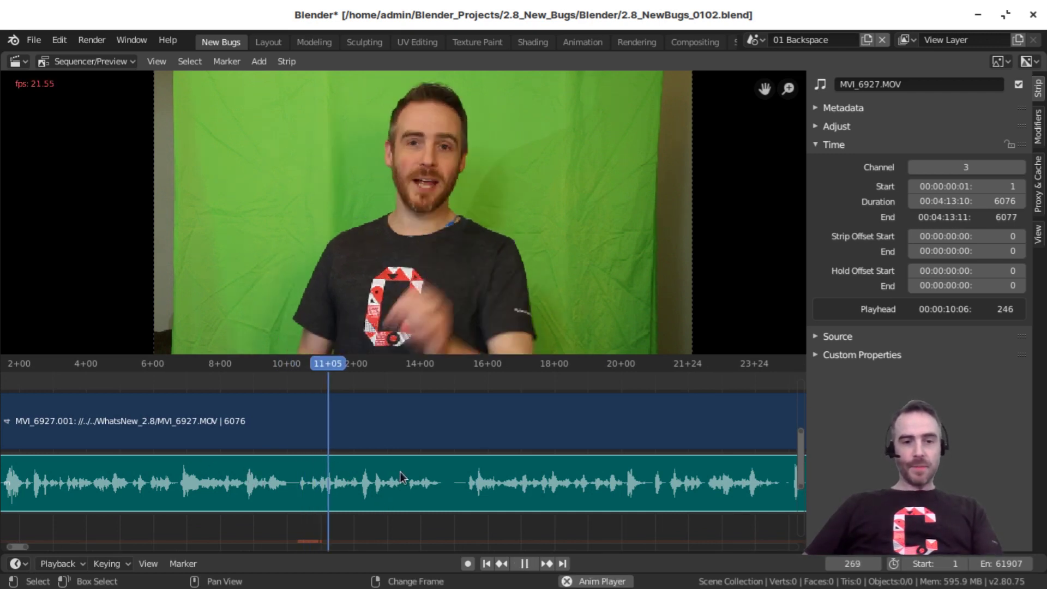
right_click(295, 463)
key(space)
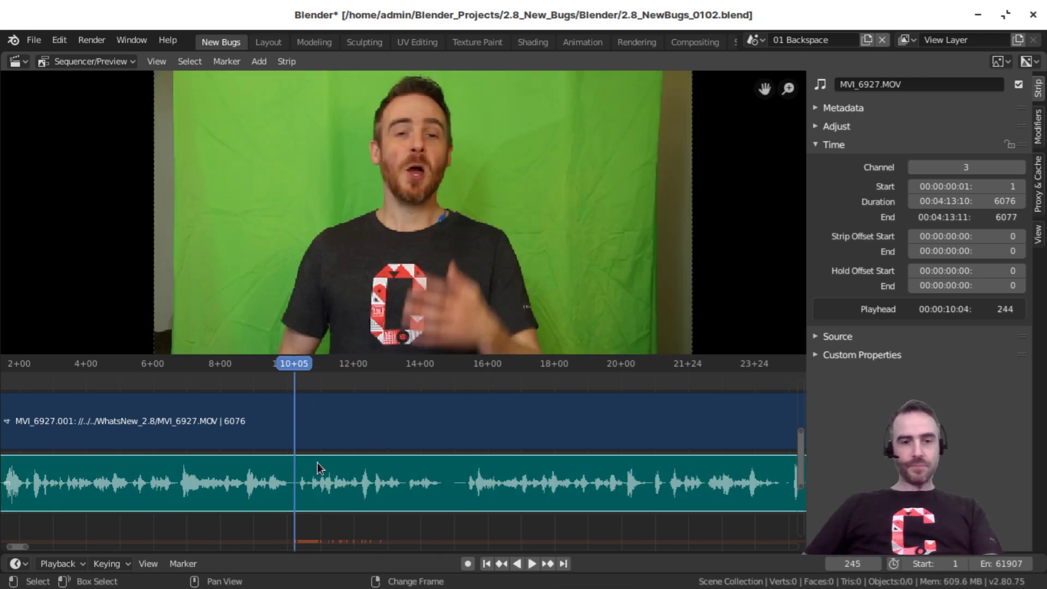
Step: Cut the video and audio at frame 245 and slide the second half to about frame 358
key(k)
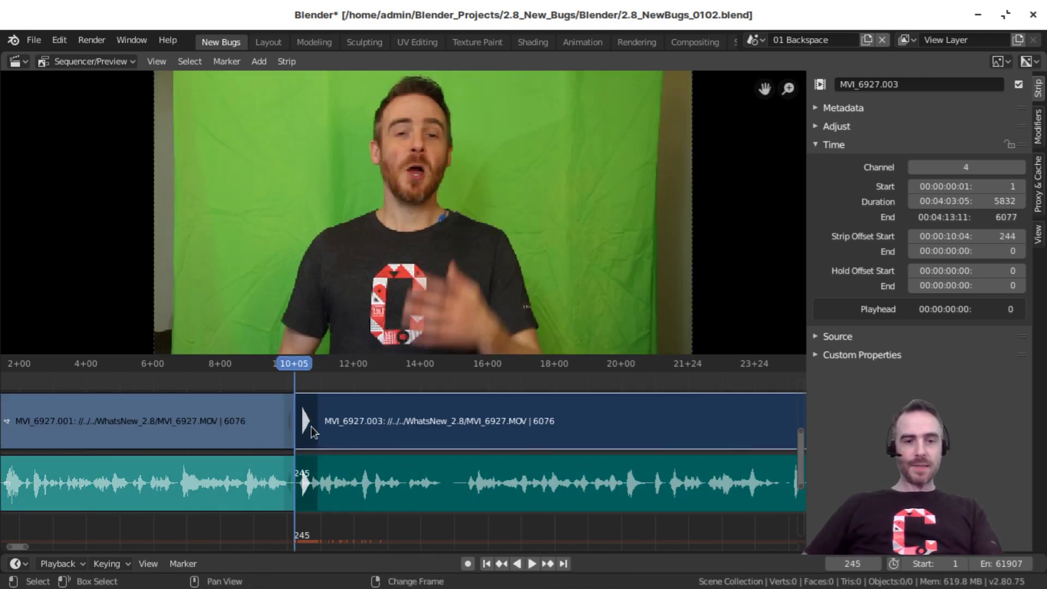
drag(308, 487, 463, 488)
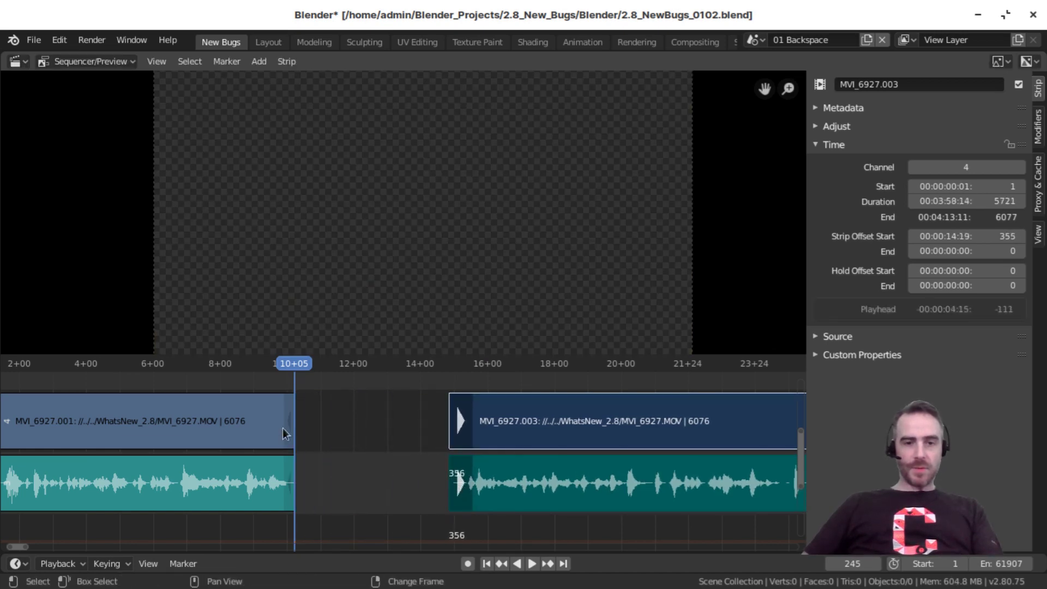
key(space)
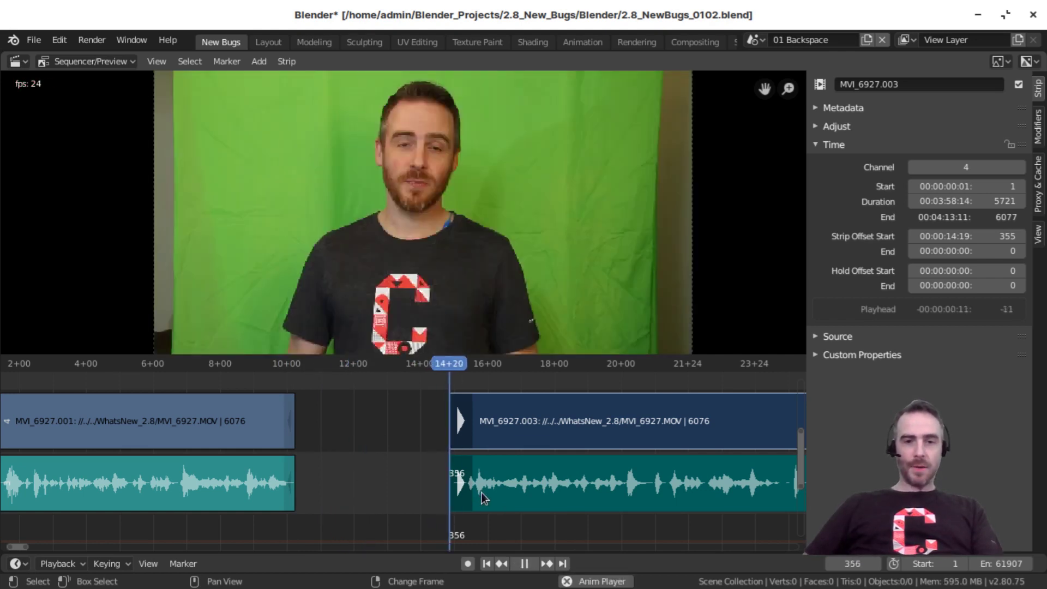
key(space)
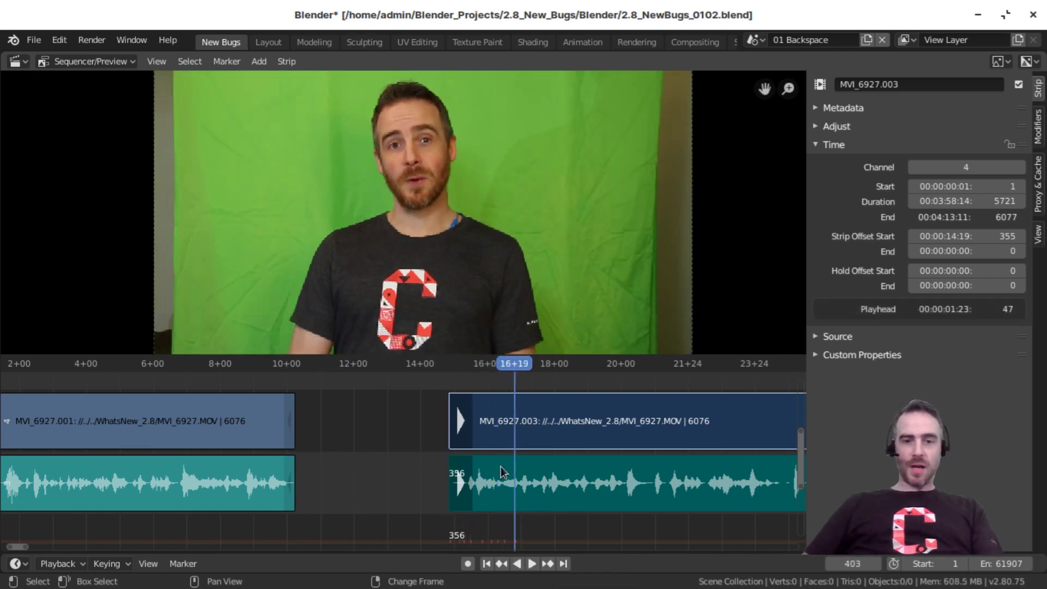
Step: Replay the edit from just before the cut to check the gap
right_click(244, 449)
key(space)
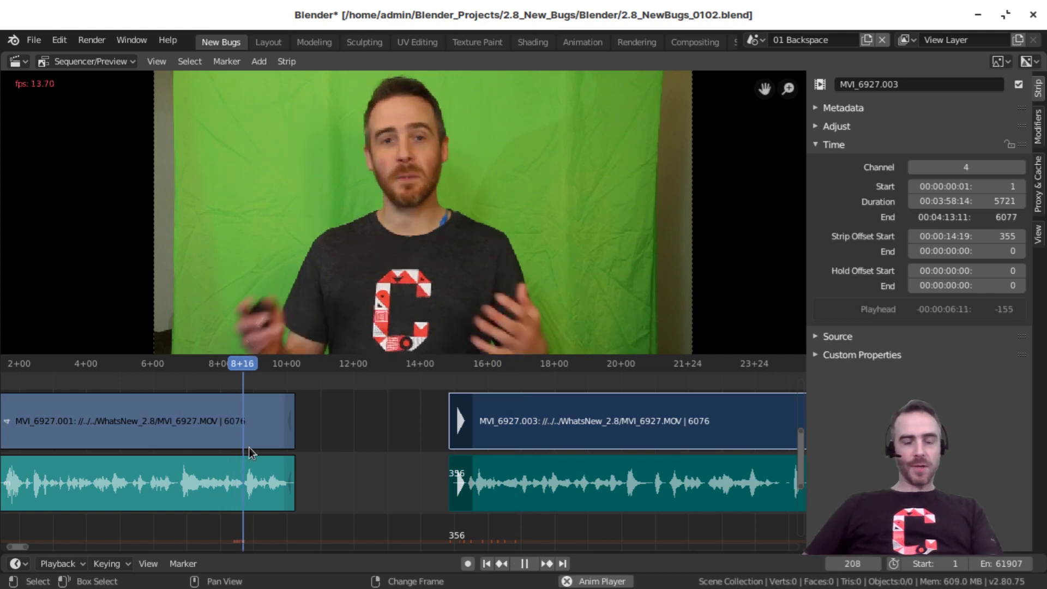
key(space)
scroll(355, 445, up, 2)
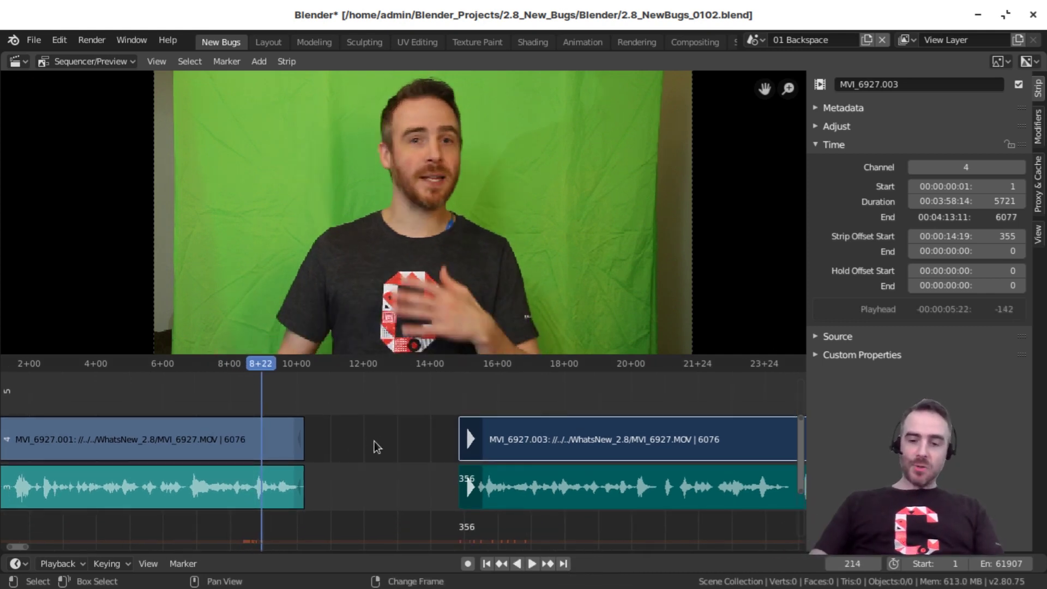
Step: Remove the gap so MVI_6927.003 starts at frame 245, then zoom in on the cut
key(BackSpace)
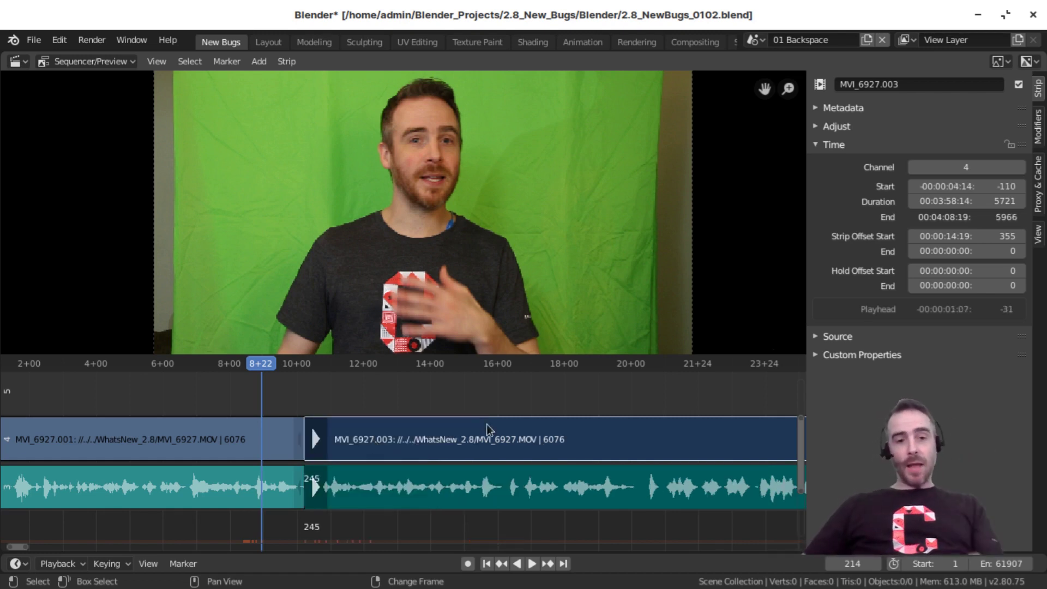
ctrl+middle_drag(439, 418, 359, 527)
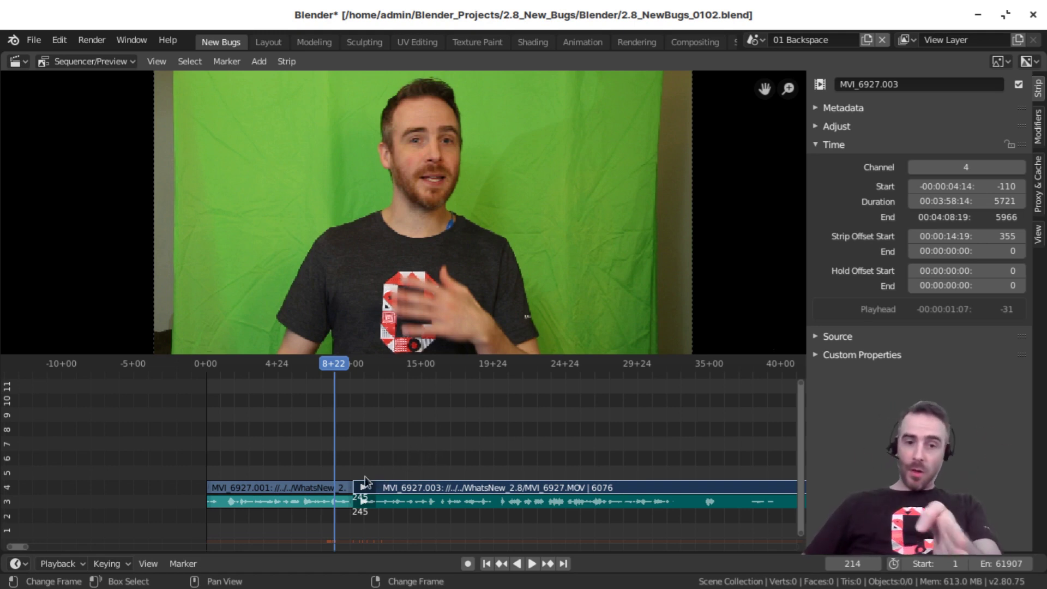
ctrl+scroll(392, 498, left, 2)
ctrl+middle_drag(393, 498, 380, 461)
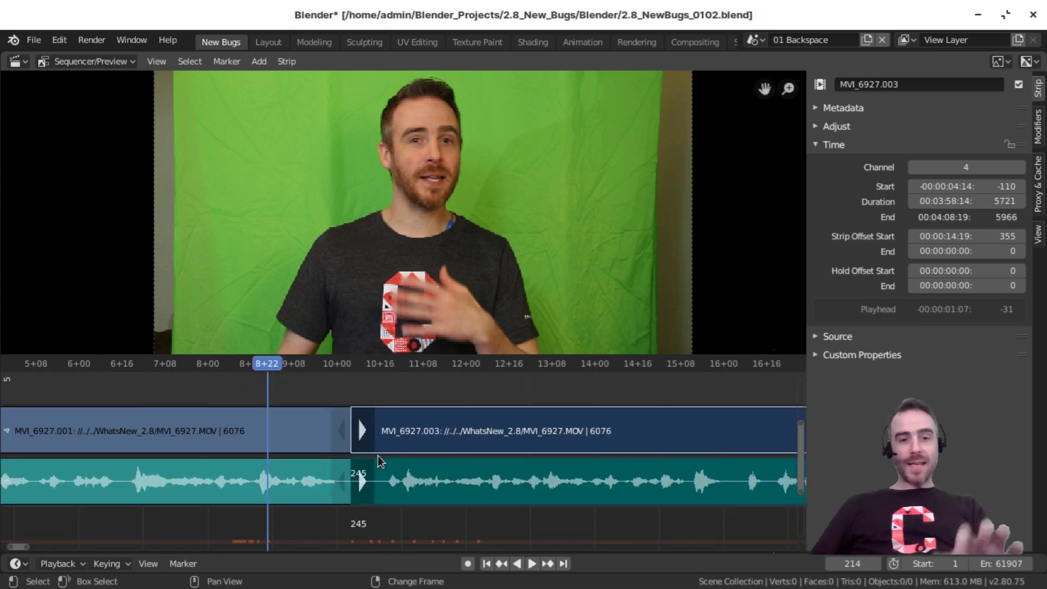
key(space)
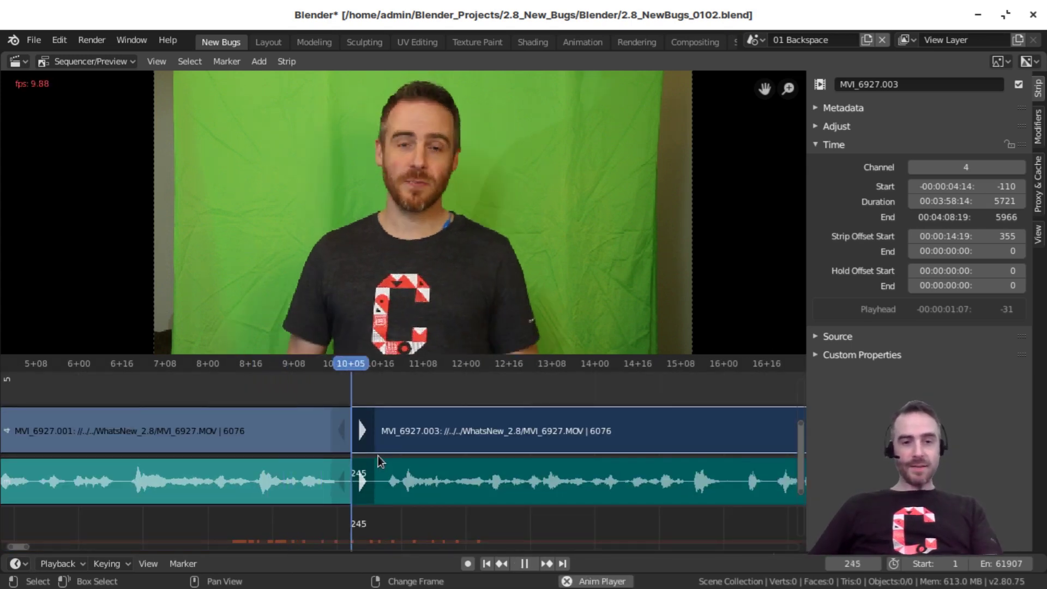
key(space)
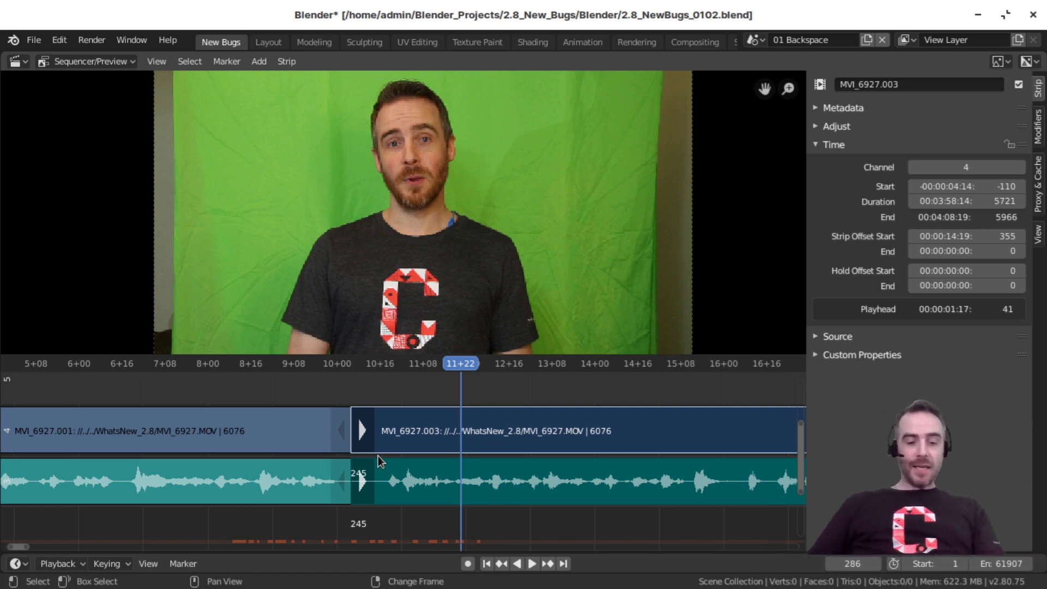
key(space)
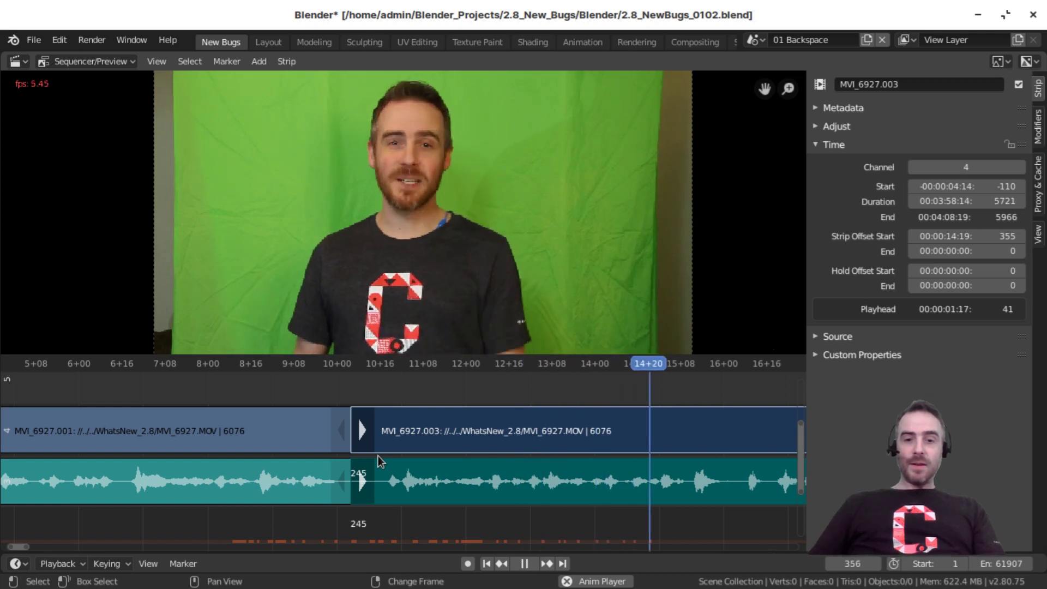
key(space)
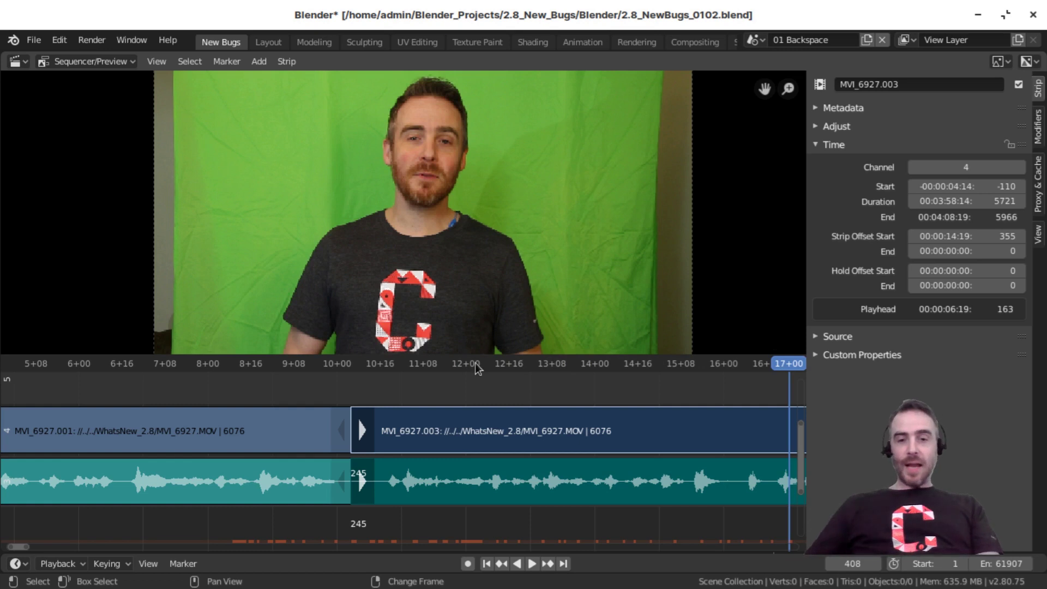
ctrl+middle_drag(610, 431, 492, 438)
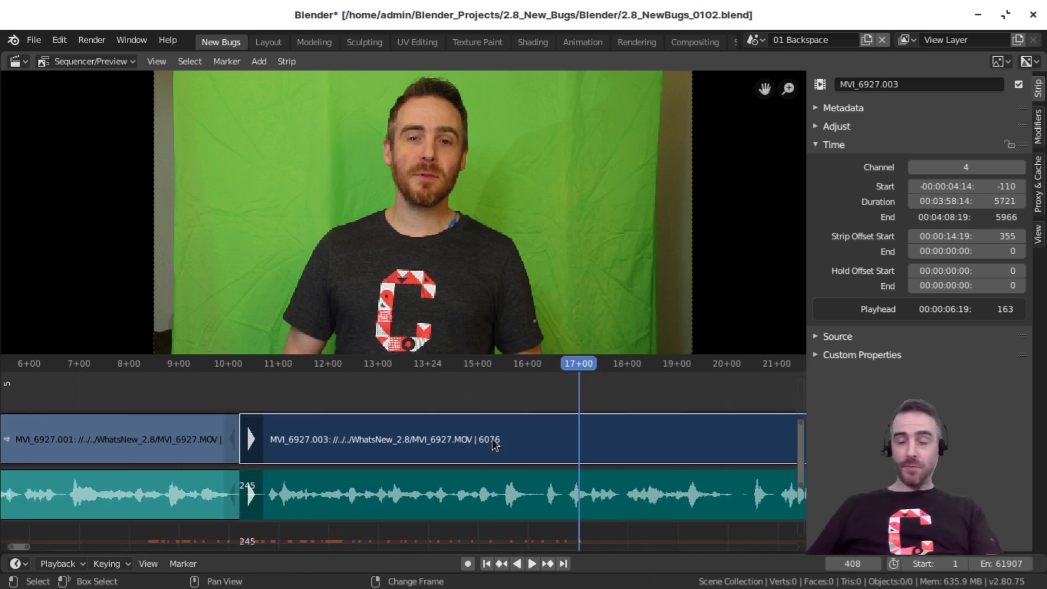
middle_drag(545, 425, 466, 420)
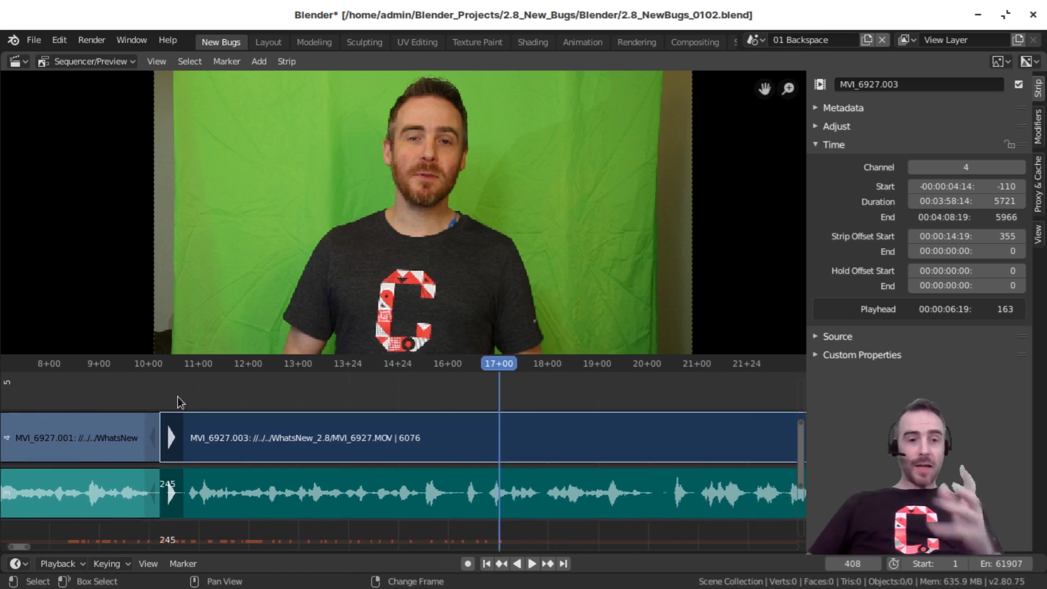
scroll(373, 486, right, 3)
scroll(460, 452, left, 2)
scroll(454, 444, right, 2)
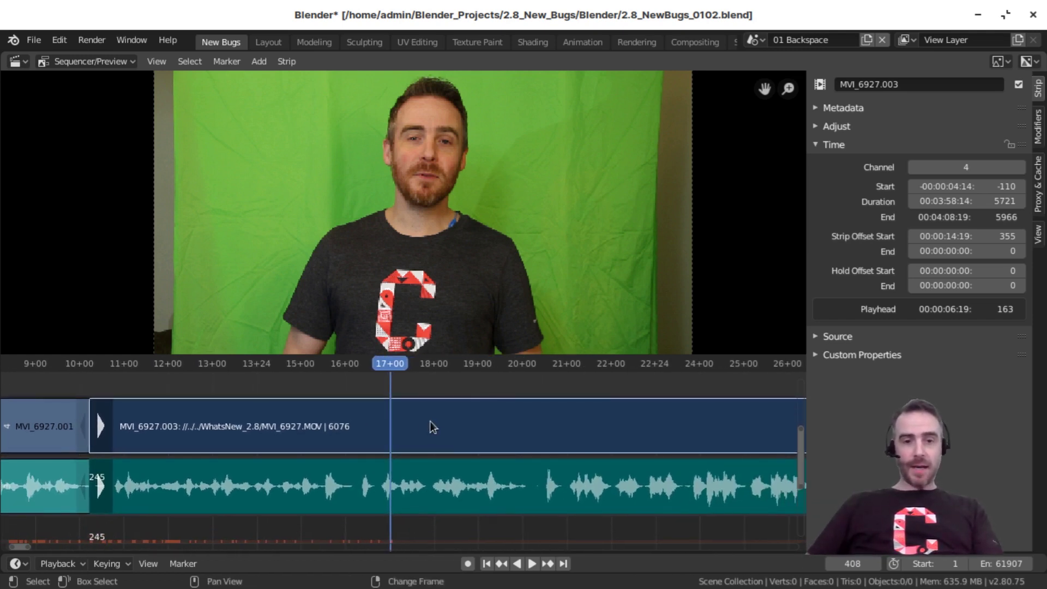
key(space)
scroll(404, 429, right, 3)
key(space)
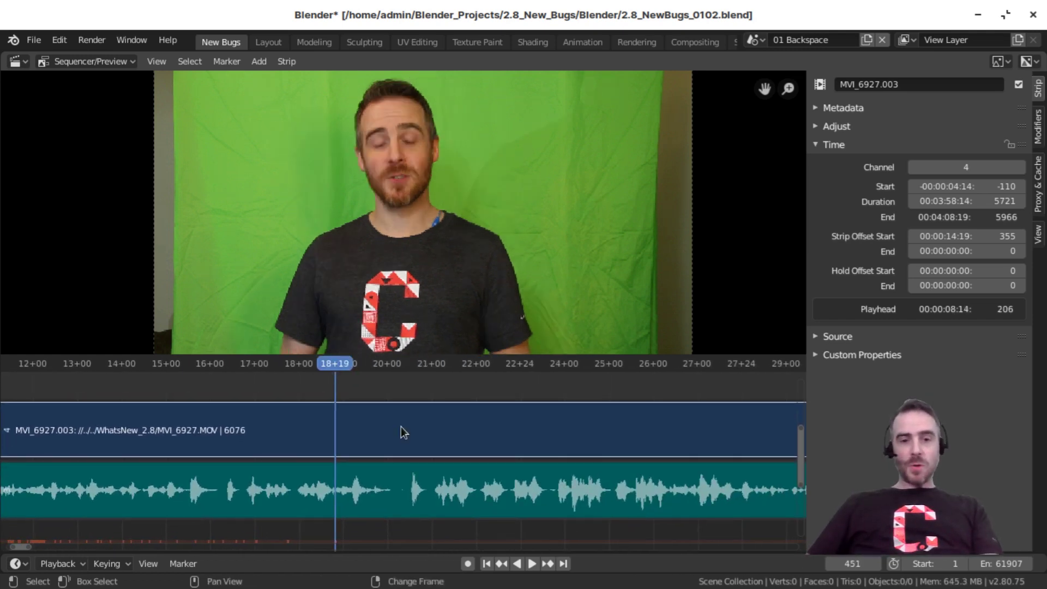
key(space)
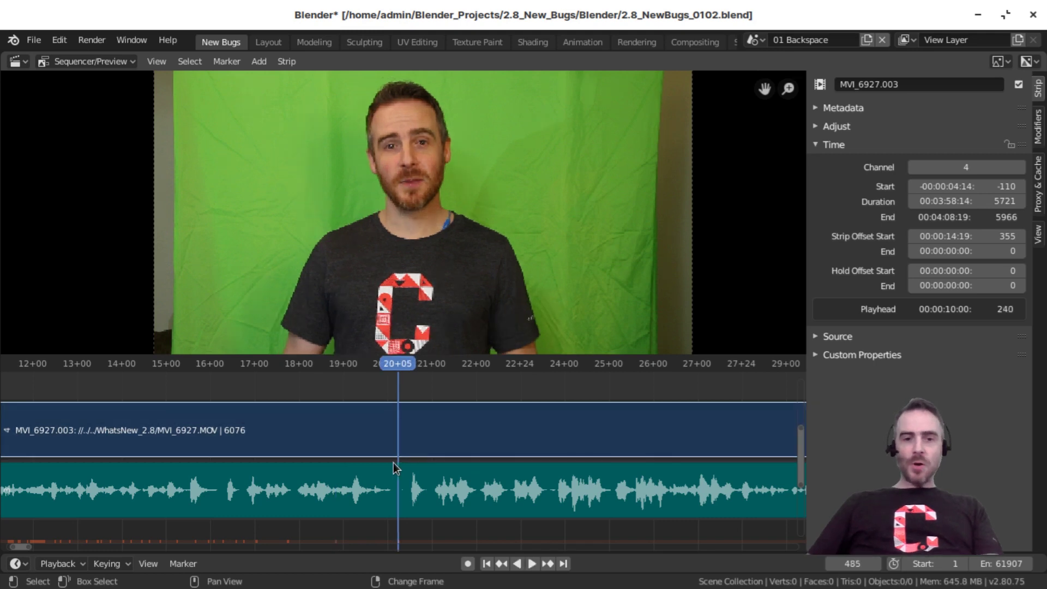
right_drag(393, 463, 398, 471)
scroll(382, 475, up, 6)
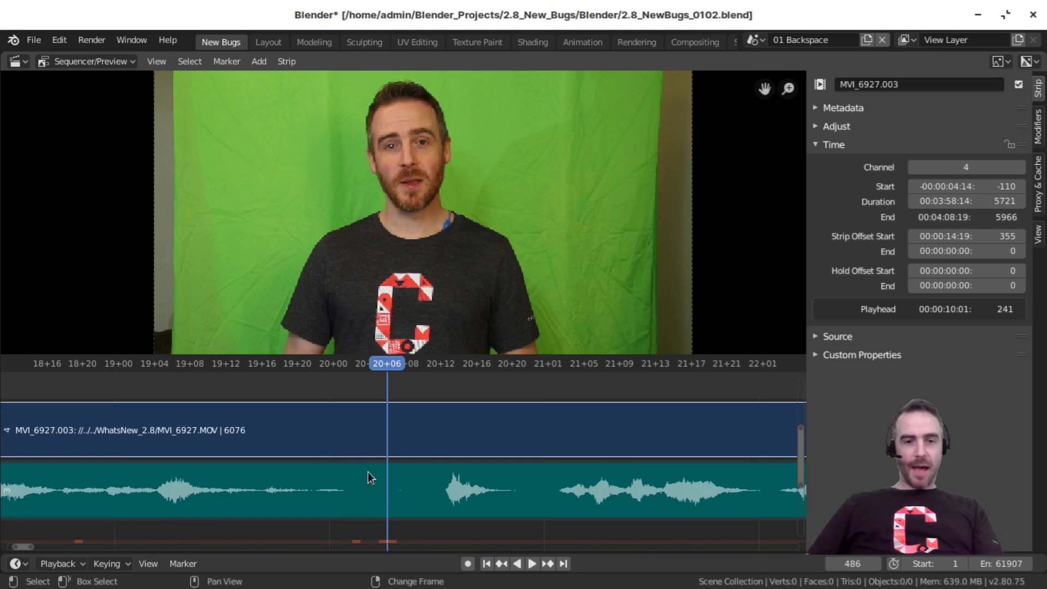
right_drag(348, 470, 388, 463)
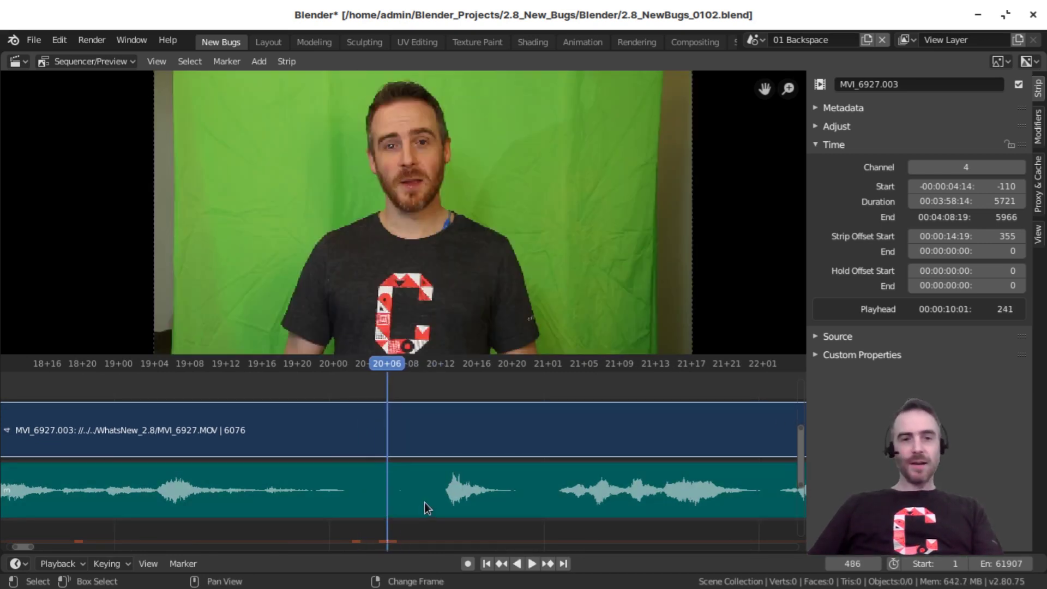
scroll(415, 474, down, 4)
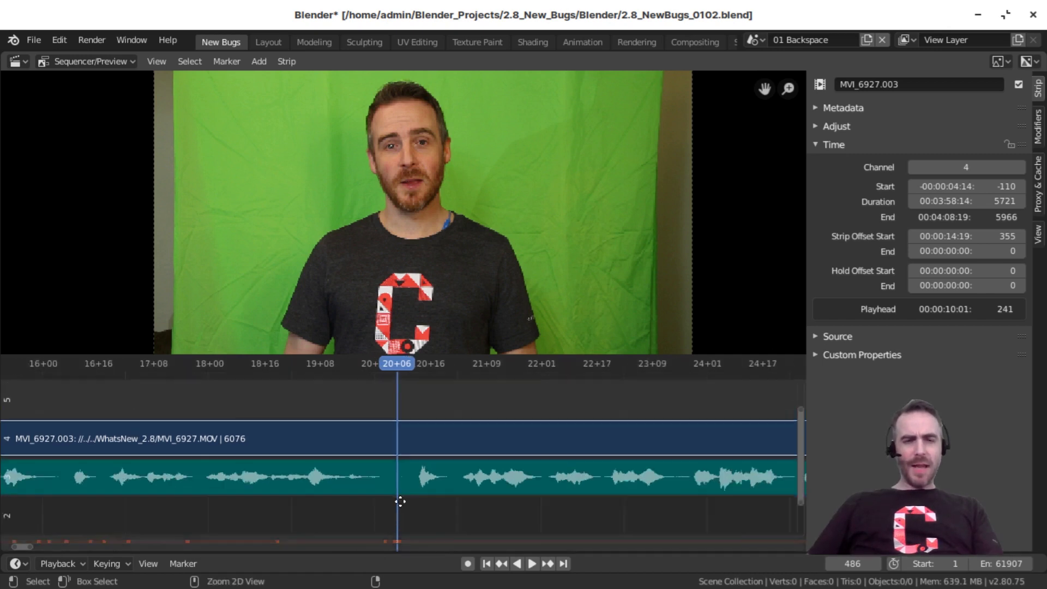
key(space)
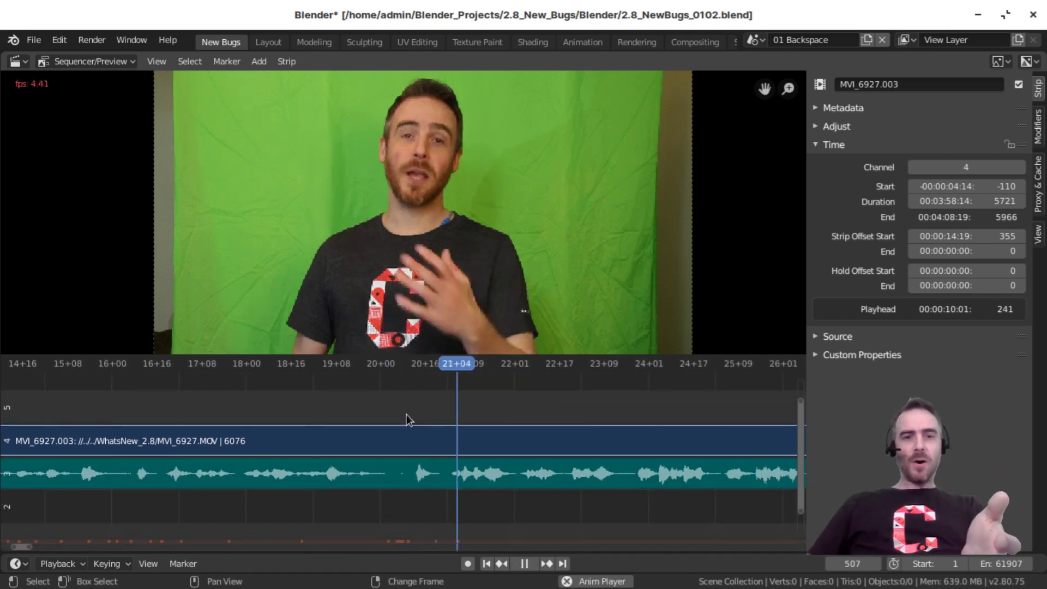
key(space)
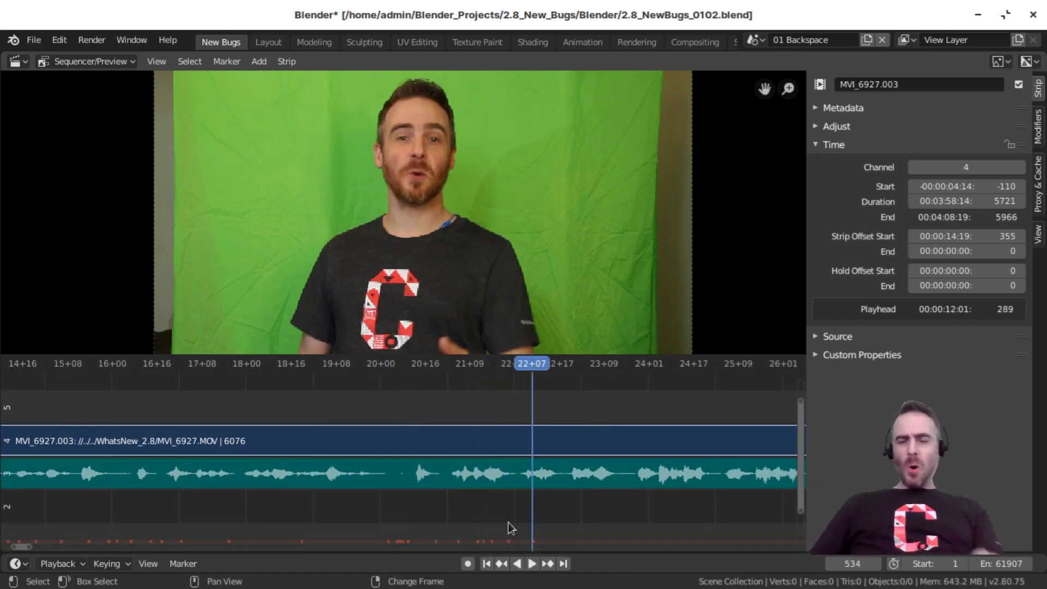
scroll(515, 472, down, 4)
middle_drag(515, 472, 479, 494)
Step: Play across the cut starting from about 11+01, then again from 10+16
scroll(280, 418, up, 3)
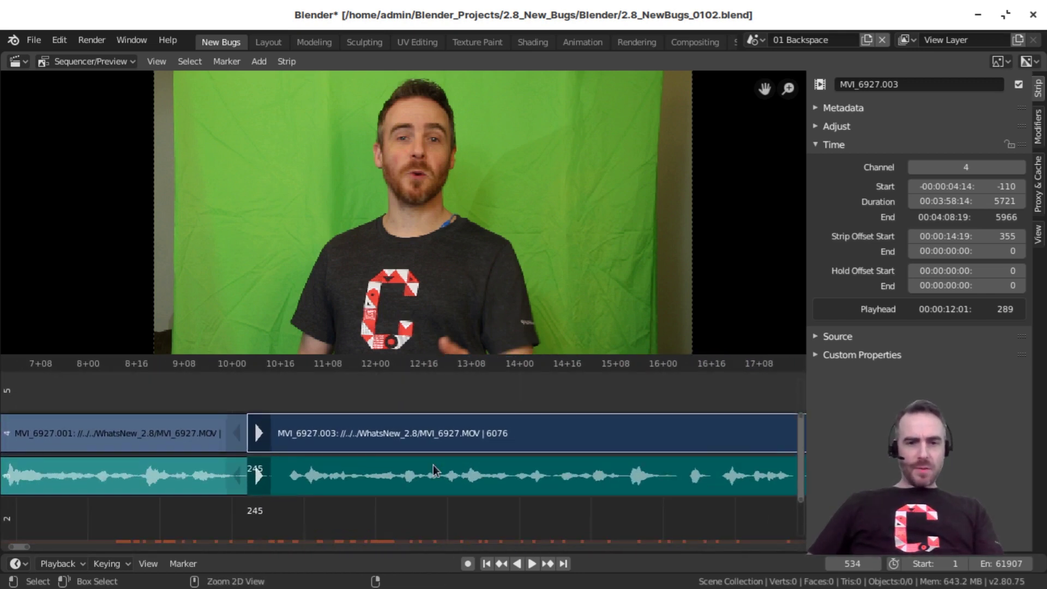
right_click(269, 390)
key(space)
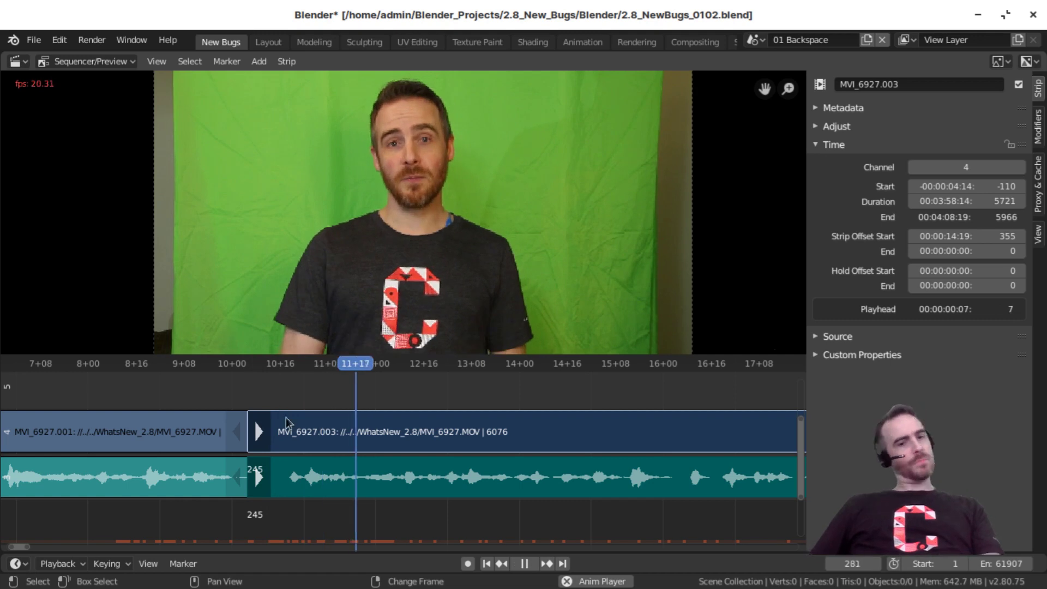
key(space)
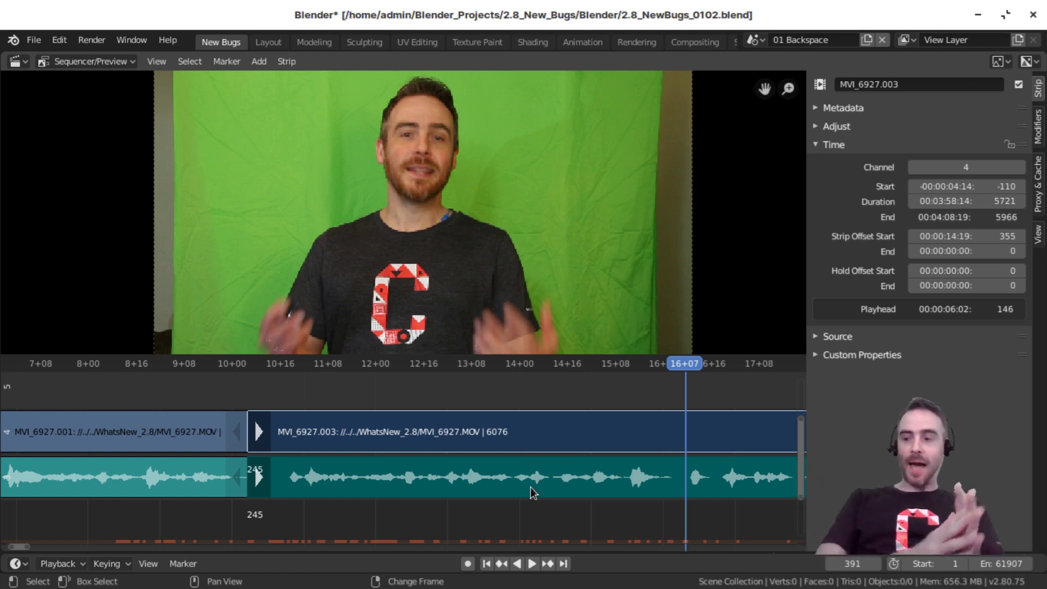
click(282, 400)
key(space)
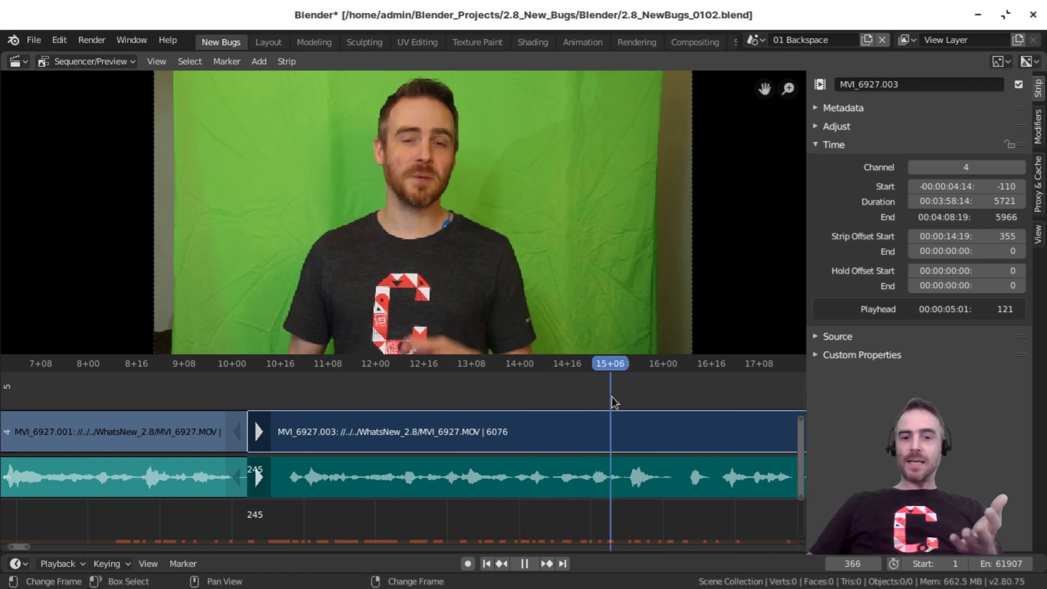
key(space)
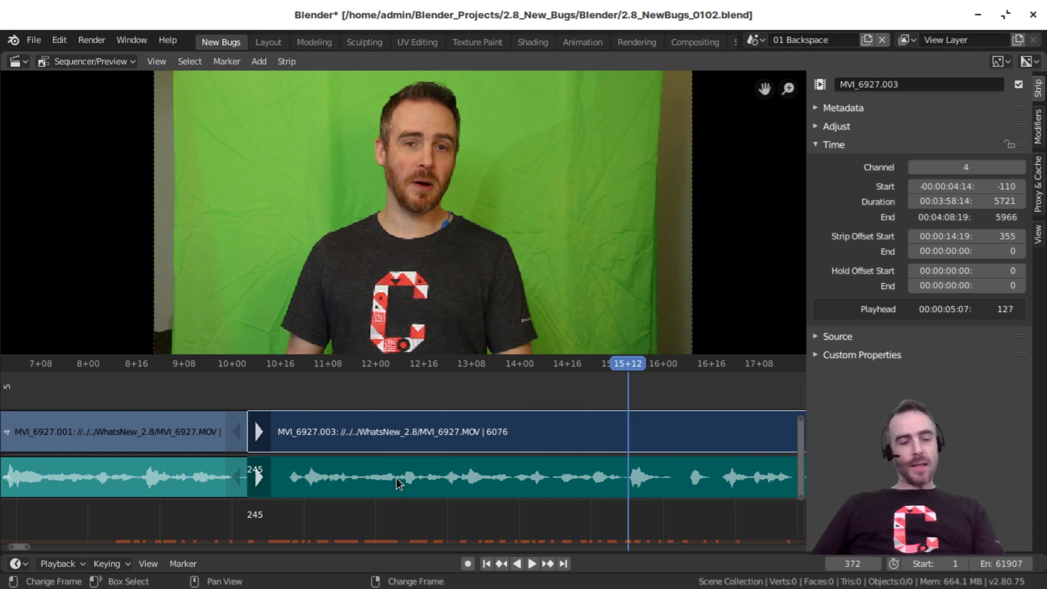
Step: Play once more from near the clip start, stopping at frame 295
key(ctrl)
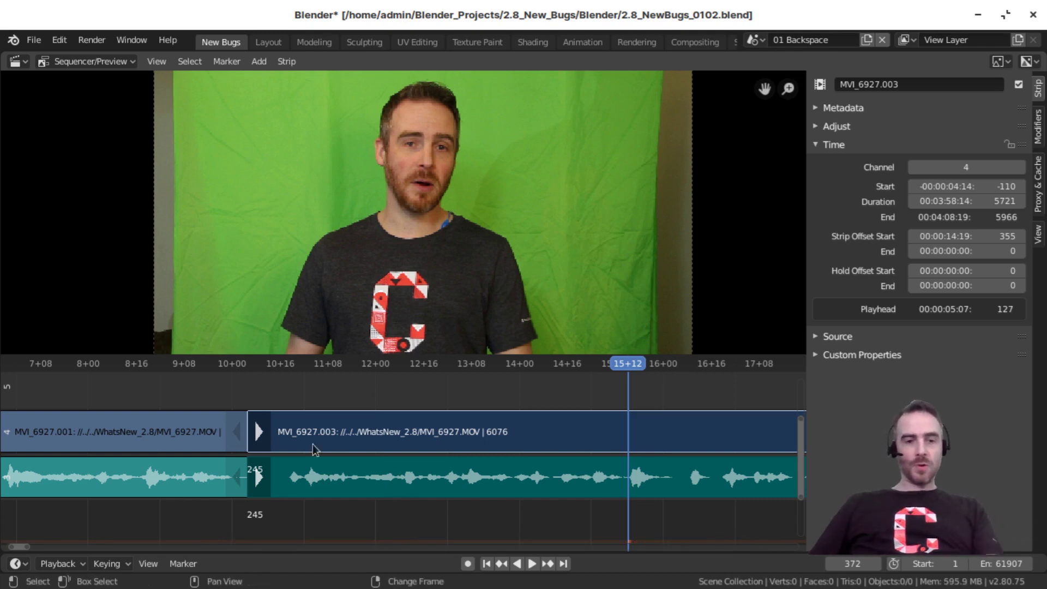
right_click(251, 402)
key(space)
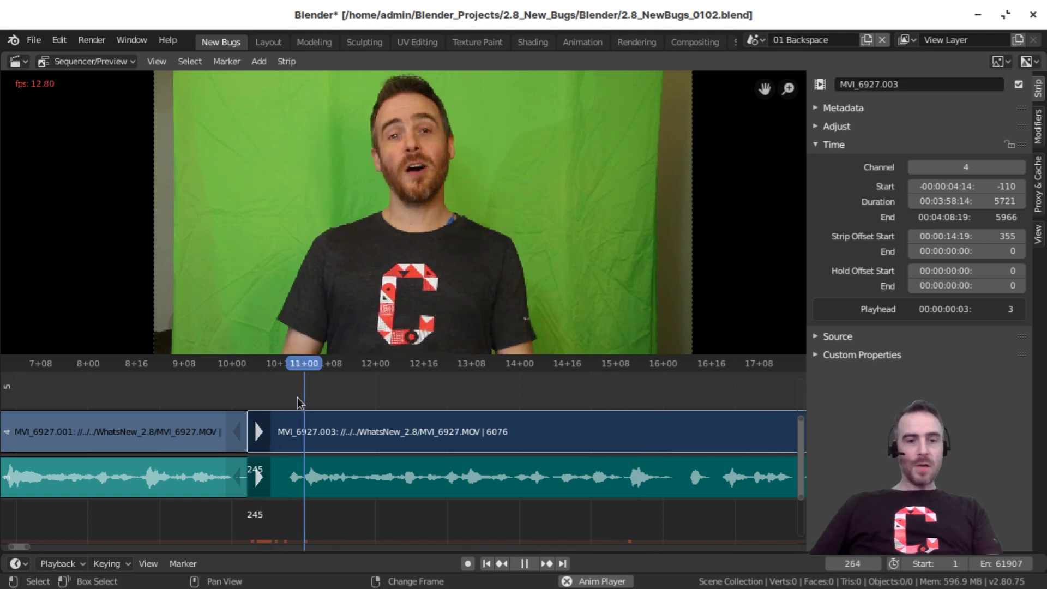
key(space)
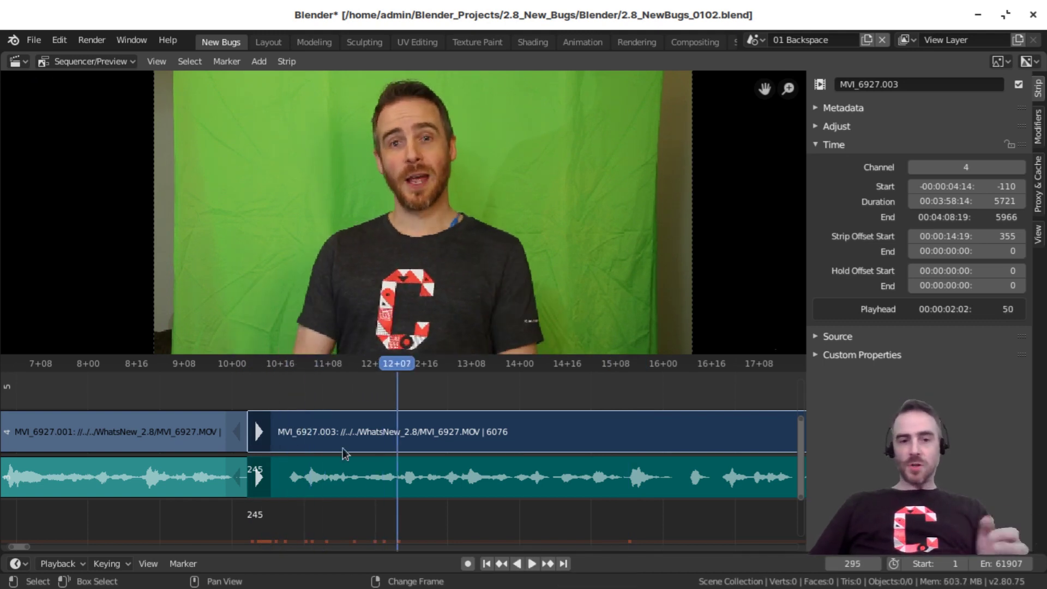
Step: Mute and unmute the MVI_6927.002 audio strip, then play the sequence briefly
click(373, 476)
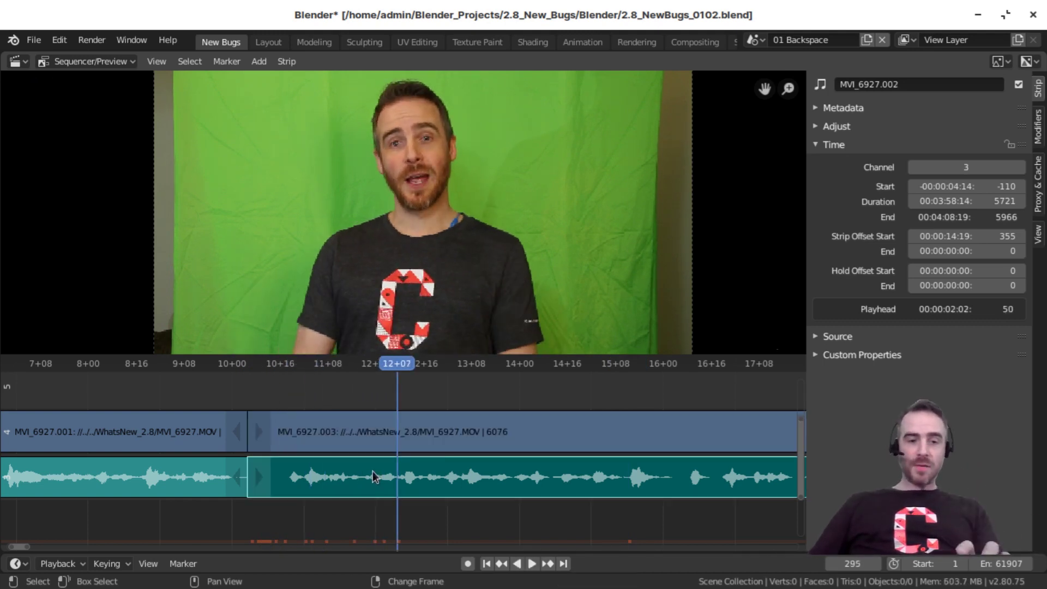
key(h)
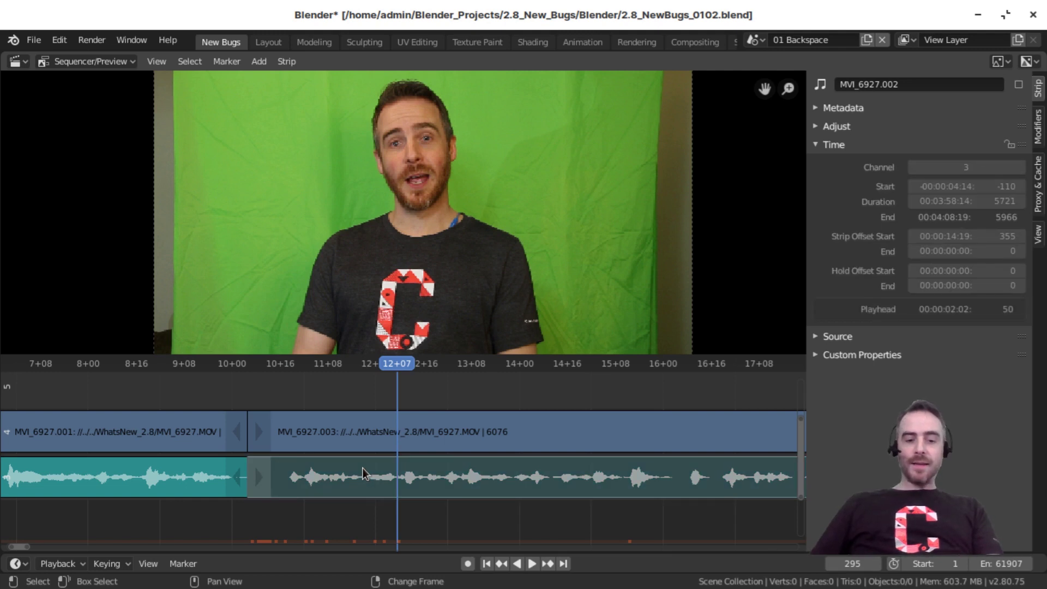
key(alt+h)
key(space)
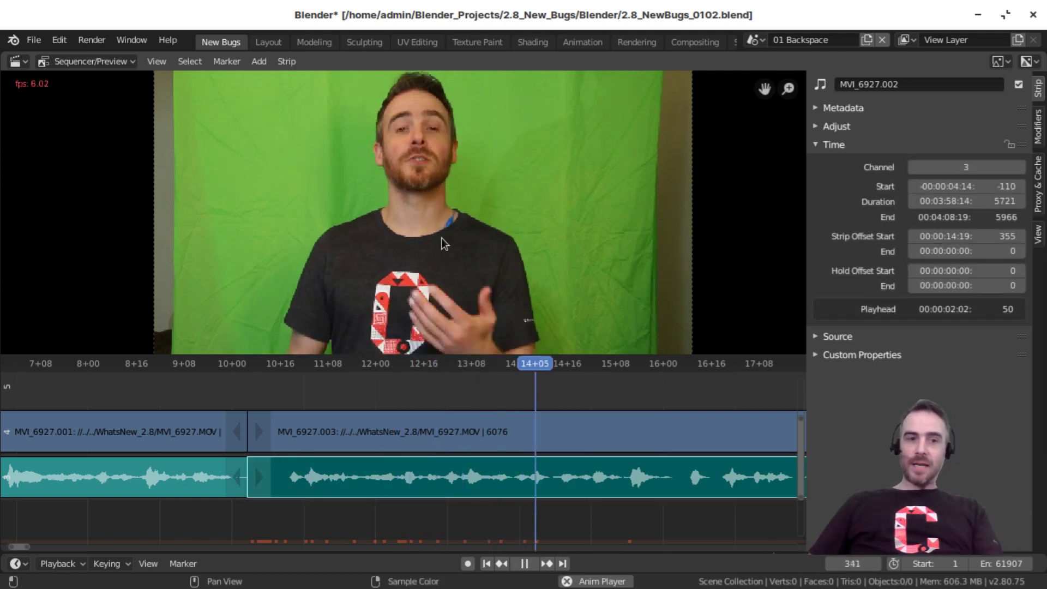
key(space)
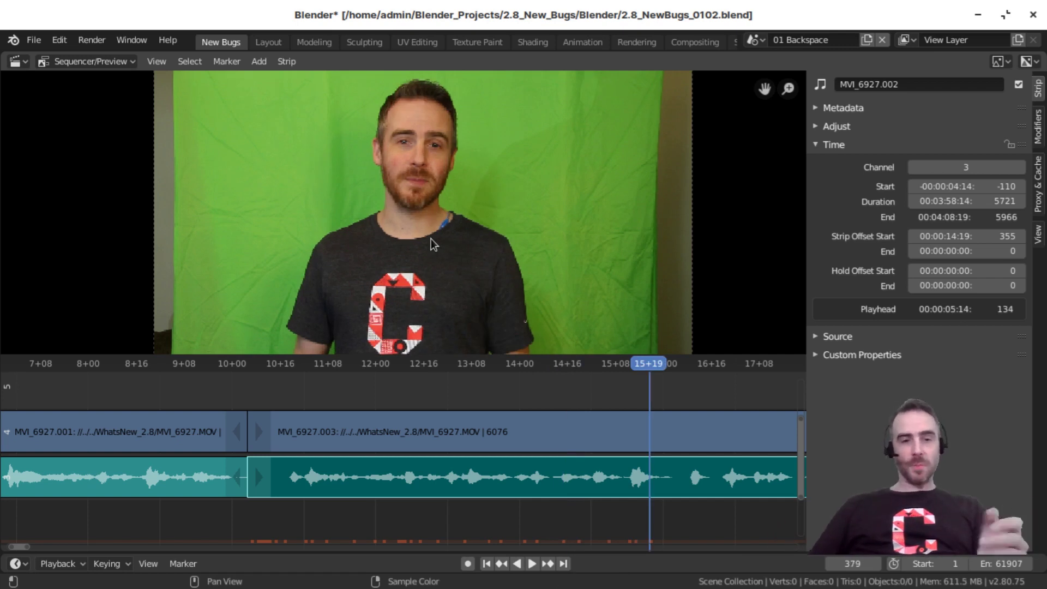
Step: Step forward one frame to frame 380 and select the MVI_6927.003 video strip
scroll(591, 432, down, 1)
key(Right)
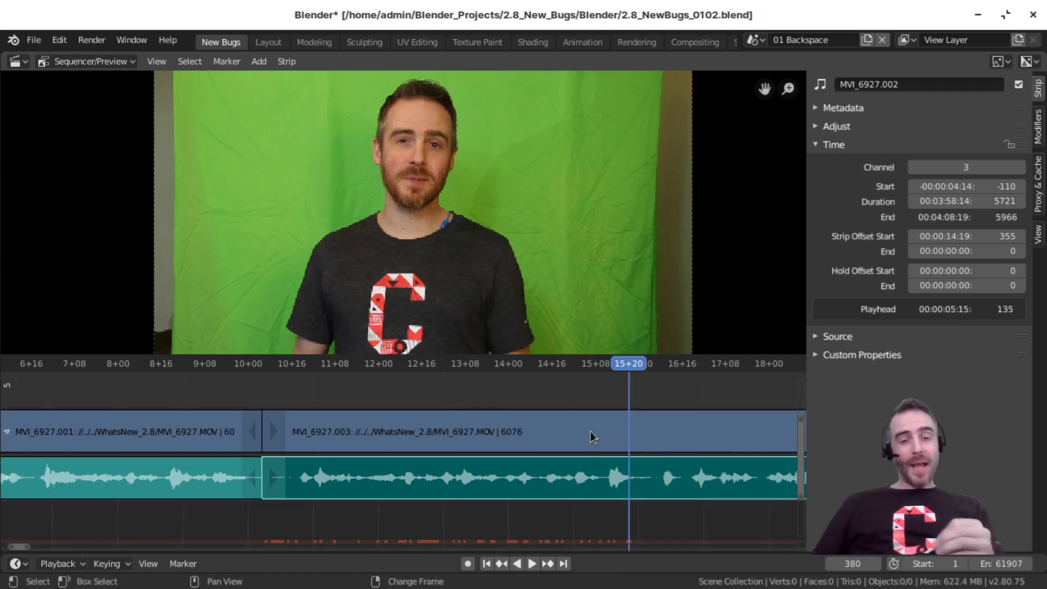
scroll(598, 433, down, 4)
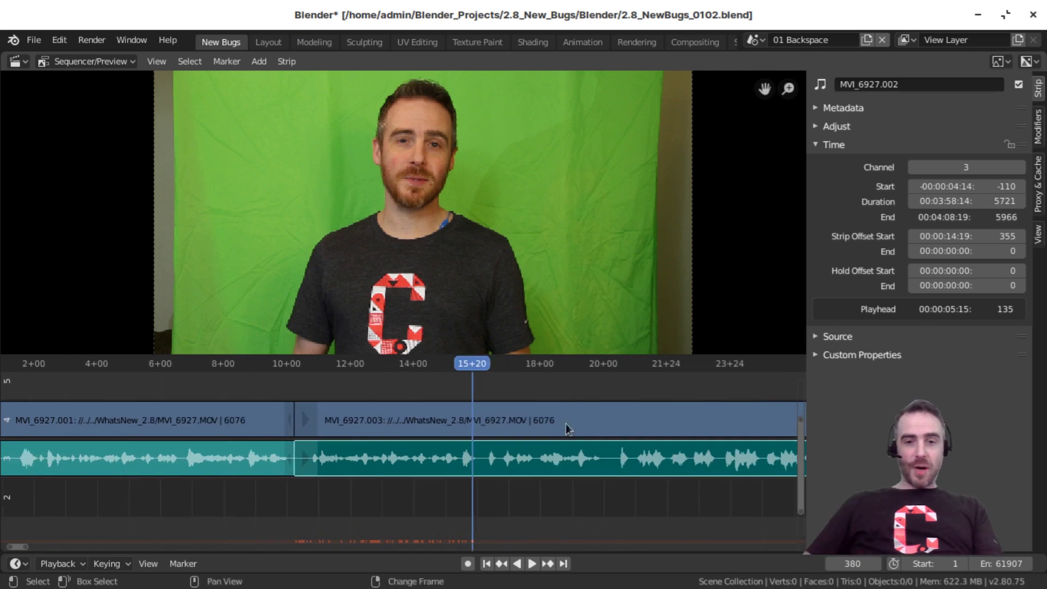
click(548, 433)
Step: Cut the clip and its audio at frame 379, then restore the right part to frame 380
click(539, 456)
middle_drag(539, 457, 461, 458)
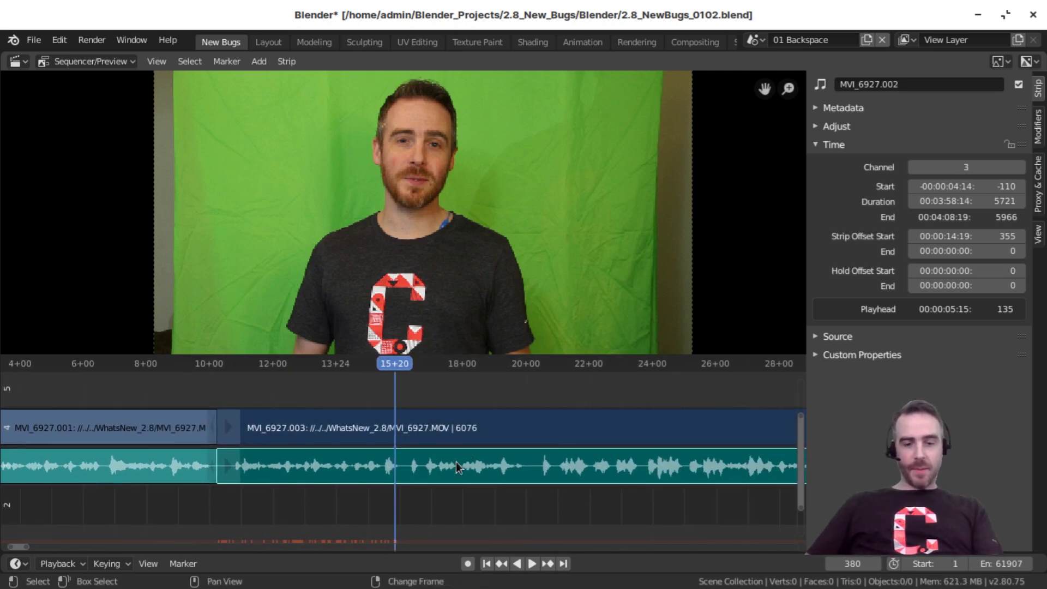
key(k)
key(g)
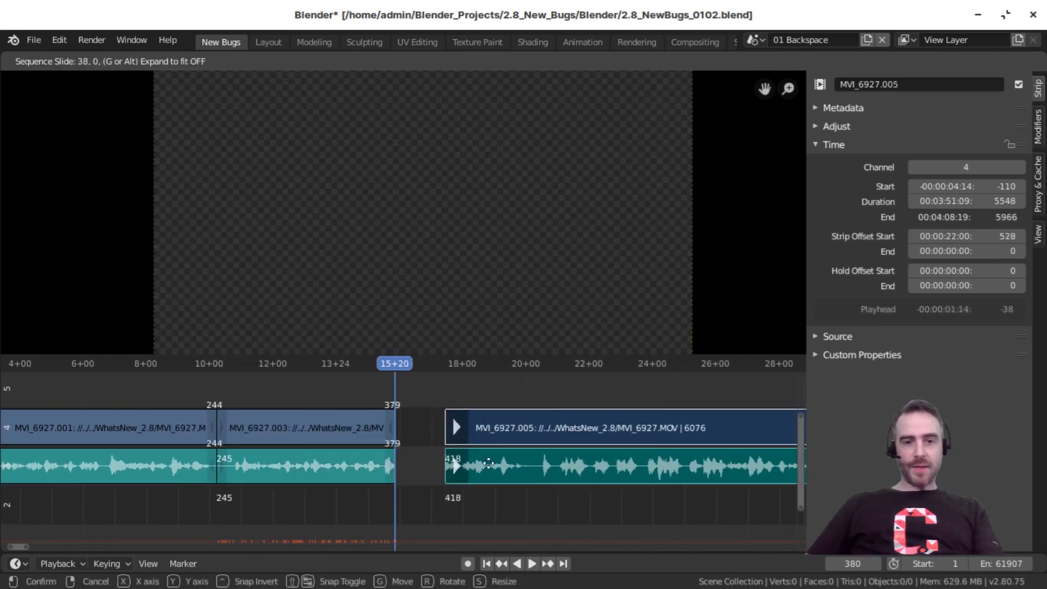
click(567, 475)
middle_drag(567, 476, 504, 486)
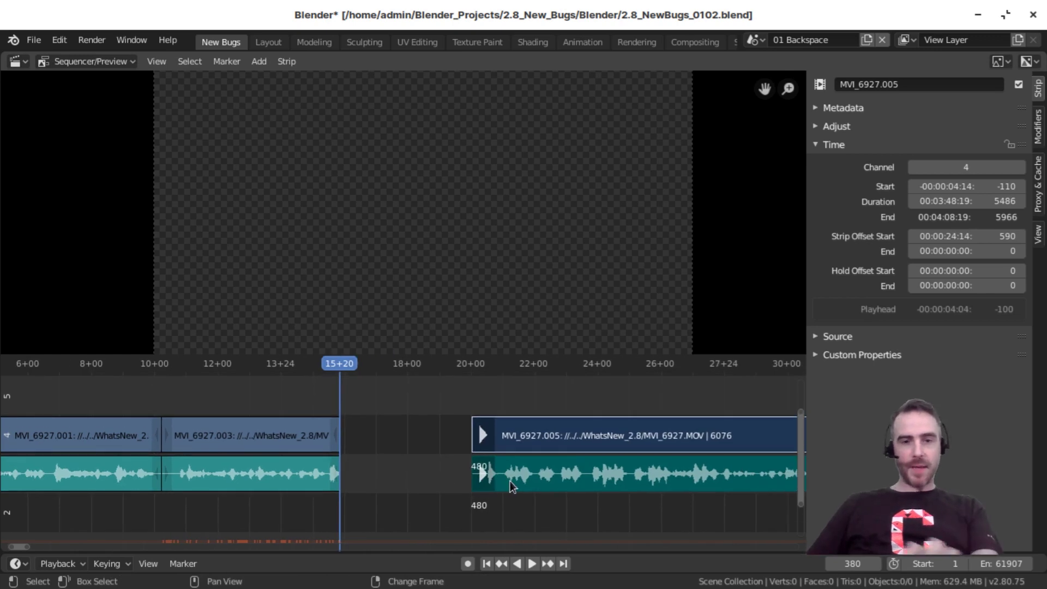
key(ctrl+z)
Step: Play the sequence across the new cut
key(space)
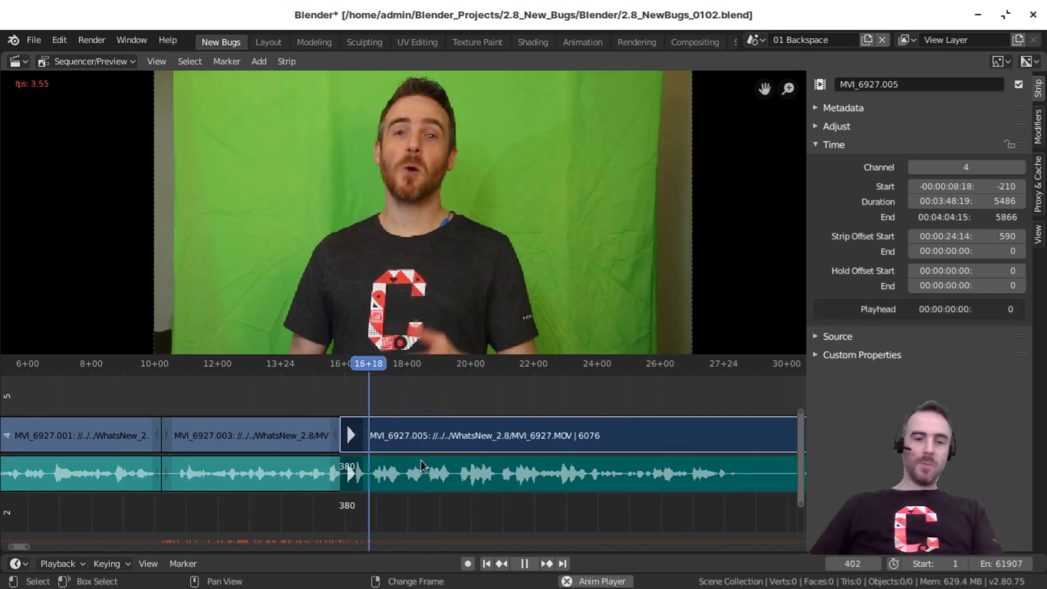
middle_drag(420, 466, 450, 464)
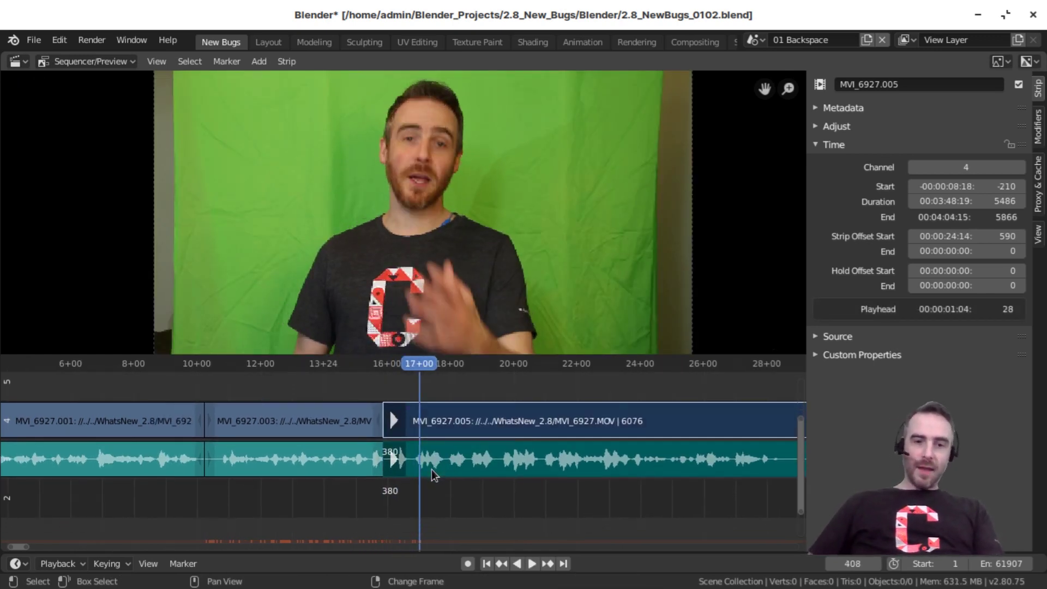
key(space)
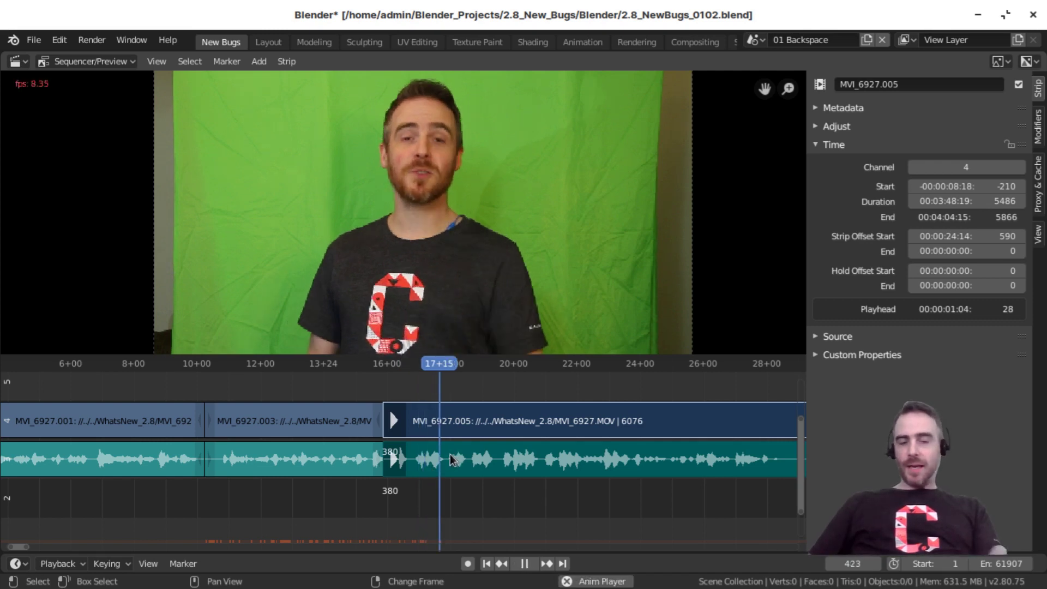
ctrl+scroll(452, 447, right, 4)
key(space)
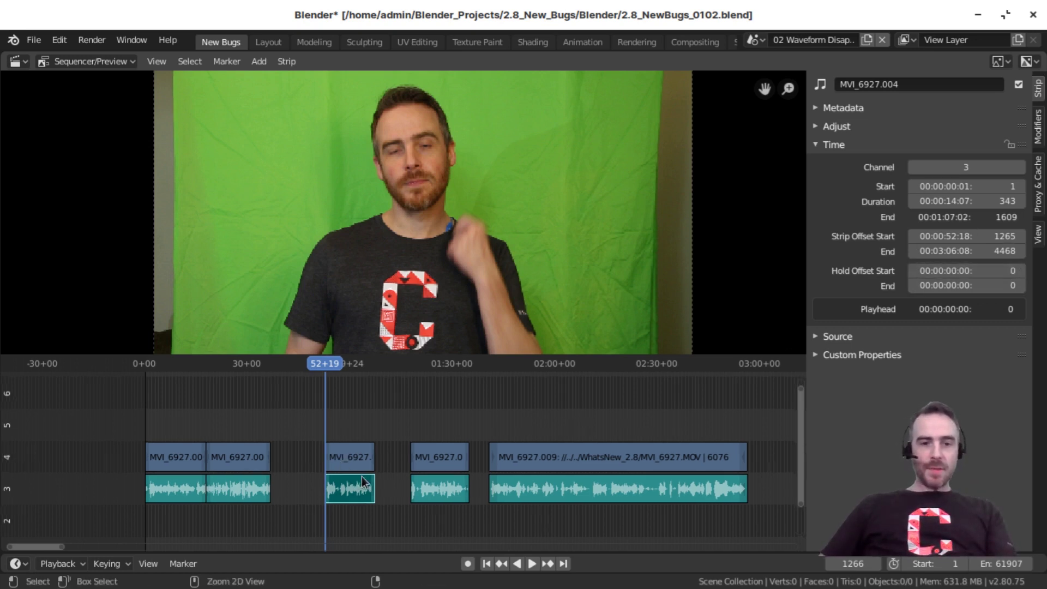
Step: Set MVI_6927.004's hold offset start to 88 and raise hold offset end, leaving 255 frames
ctrl+middle_drag(362, 476, 535, 460)
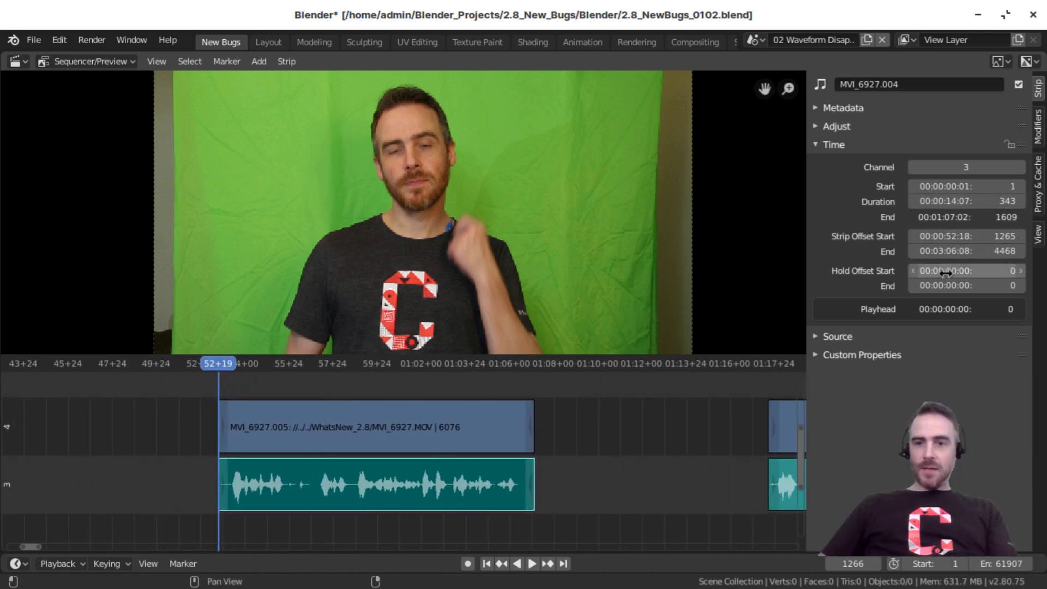
drag(948, 275, 1025, 275)
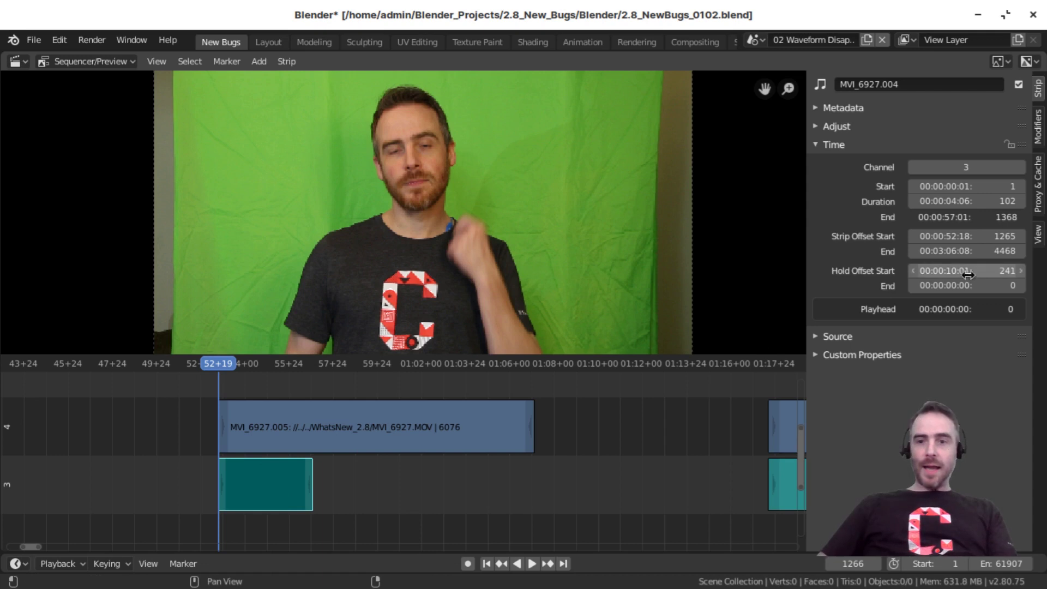
drag(965, 270, 889, 271)
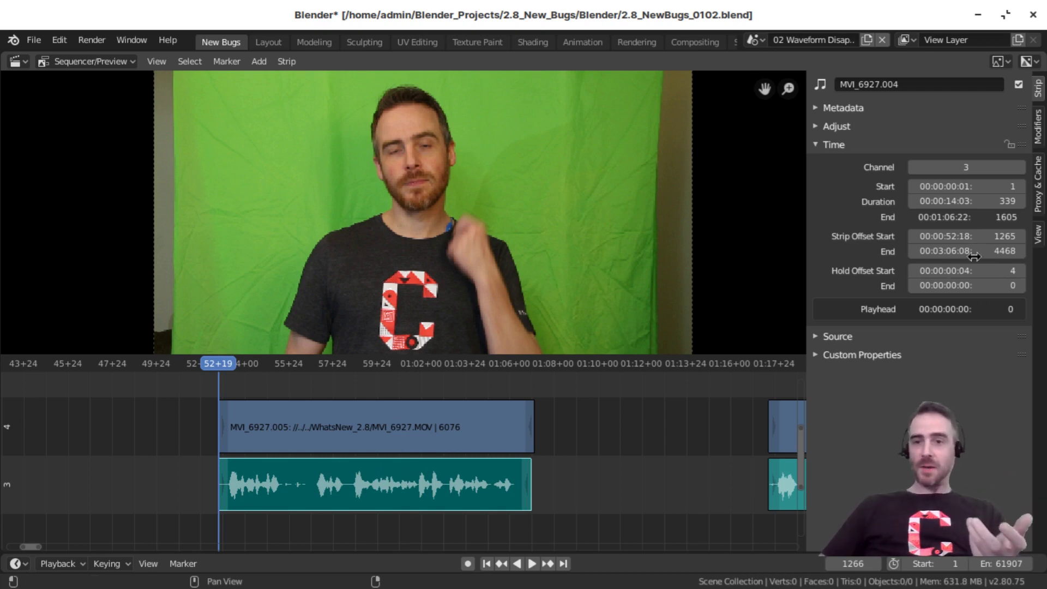
drag(973, 269, 1009, 269)
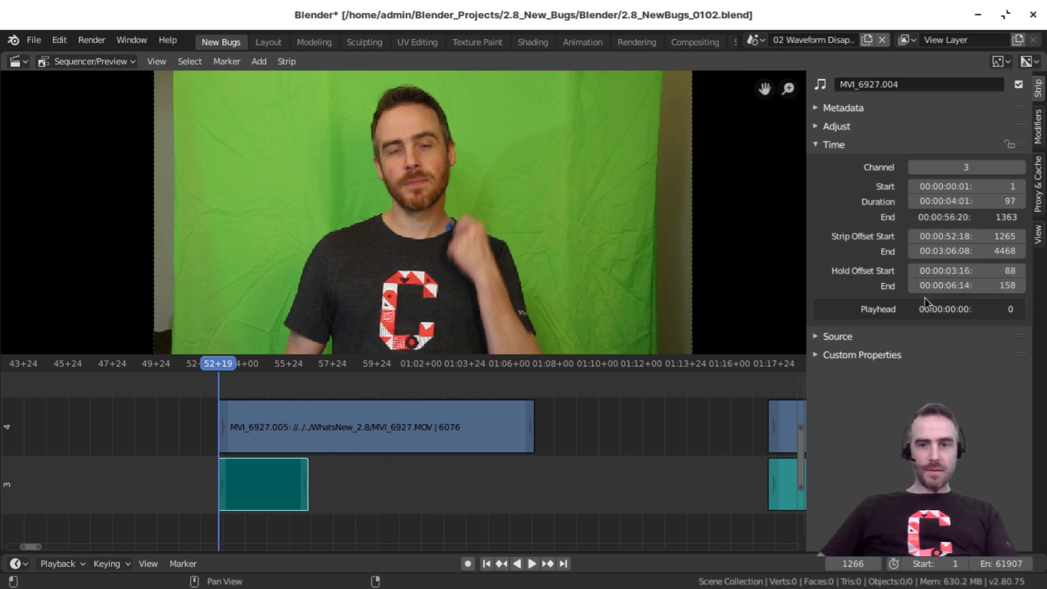
drag(933, 289, 873, 286)
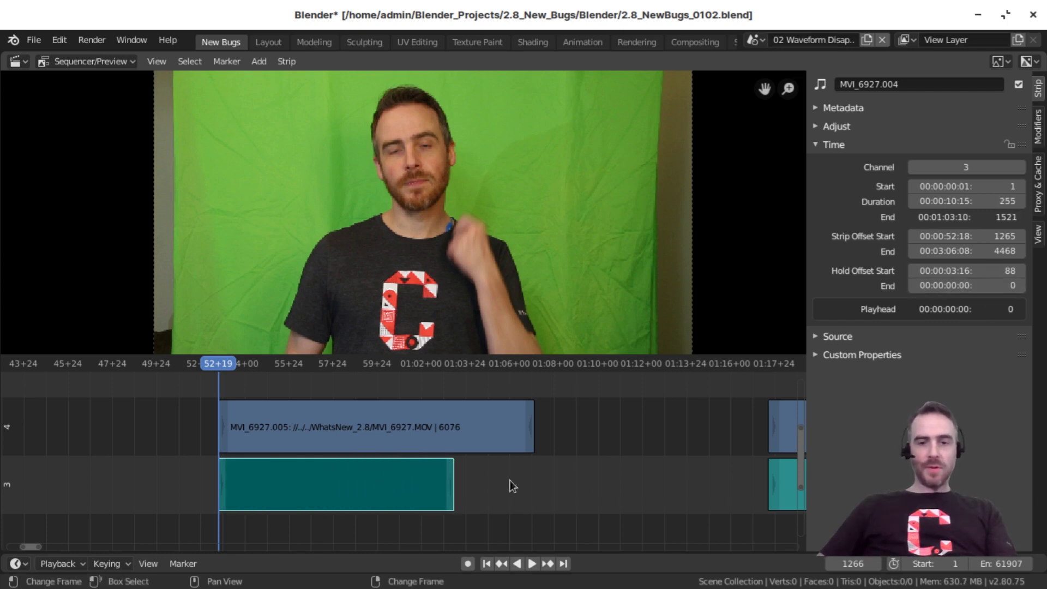
Step: Play the sequence briefly and stop it
scroll(506, 478, down, 1)
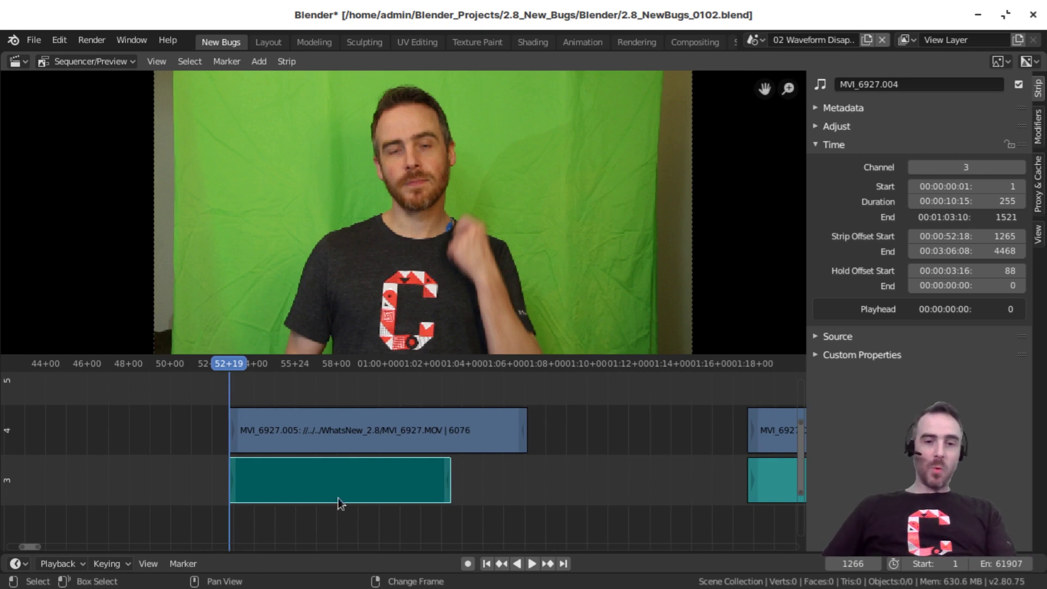
key(space)
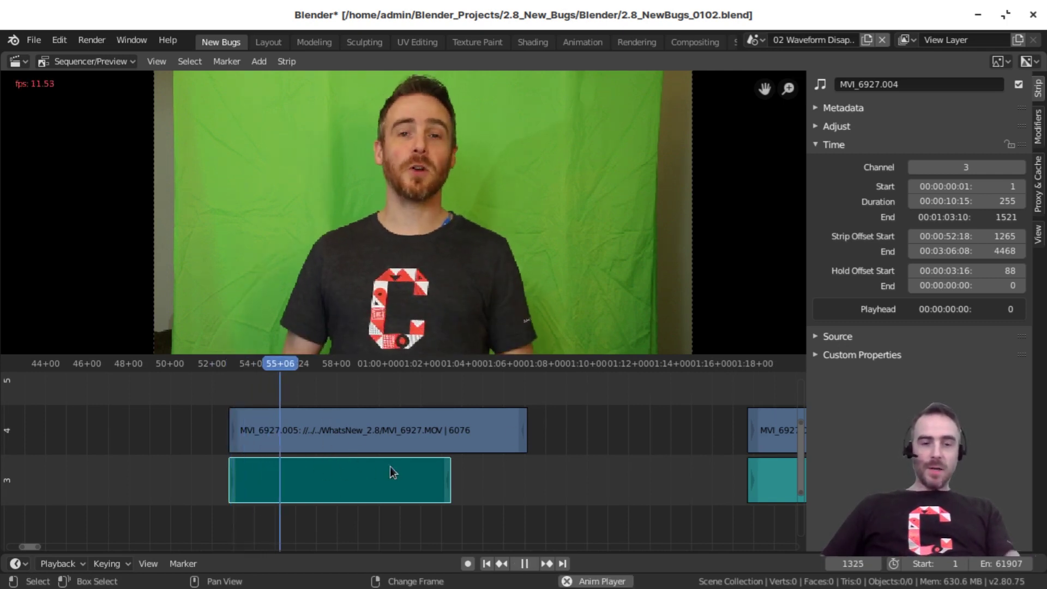
key(space)
scroll(440, 498, down, 8)
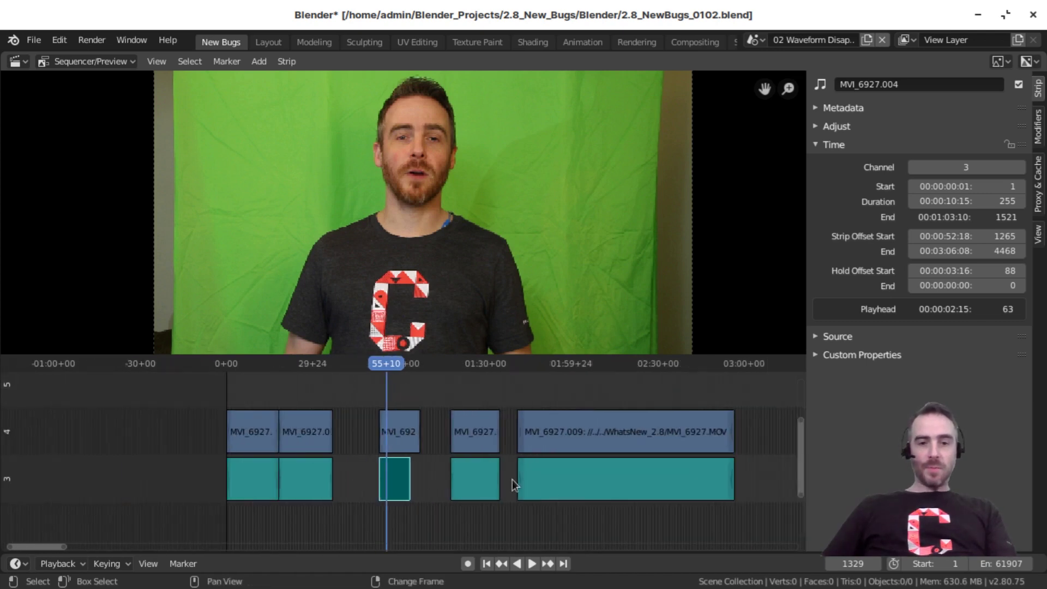
scroll(476, 480, up, 5)
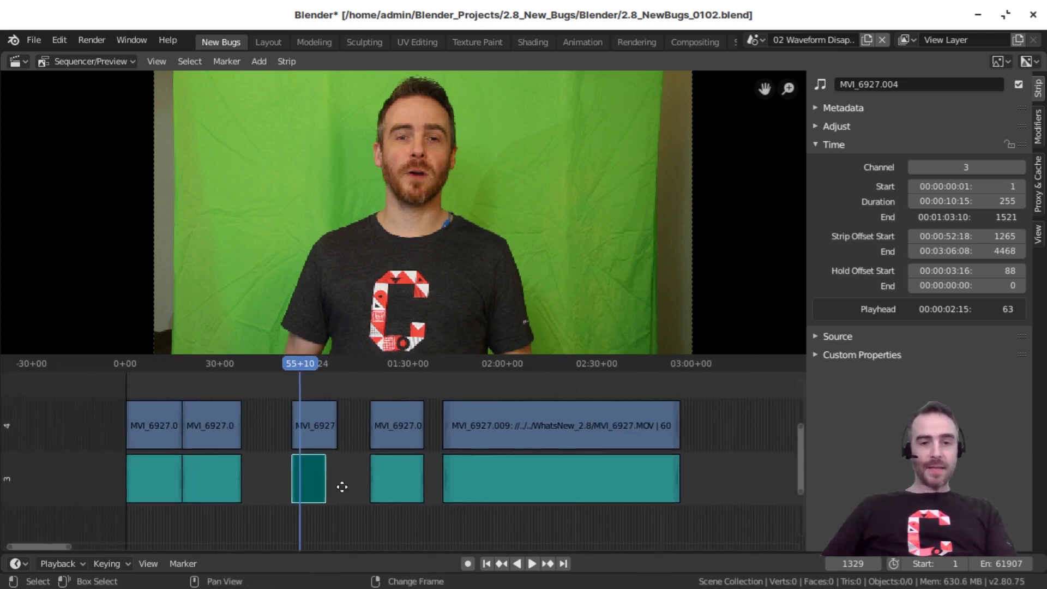
Step: Select the short MVI_6927.004 audio strip on channel 3, then mute and unmute it
click(457, 465)
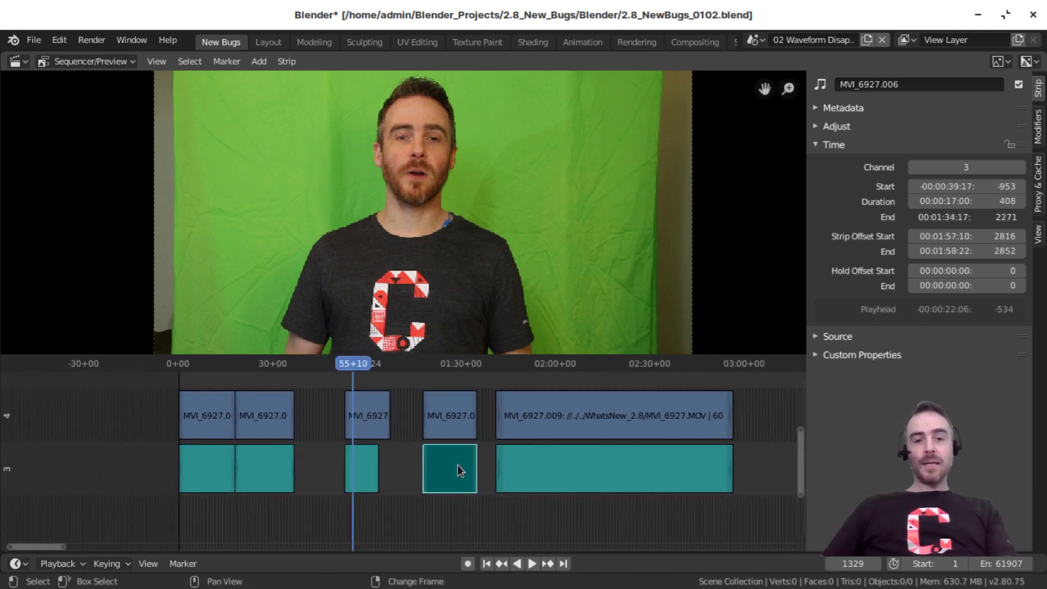
click(605, 470)
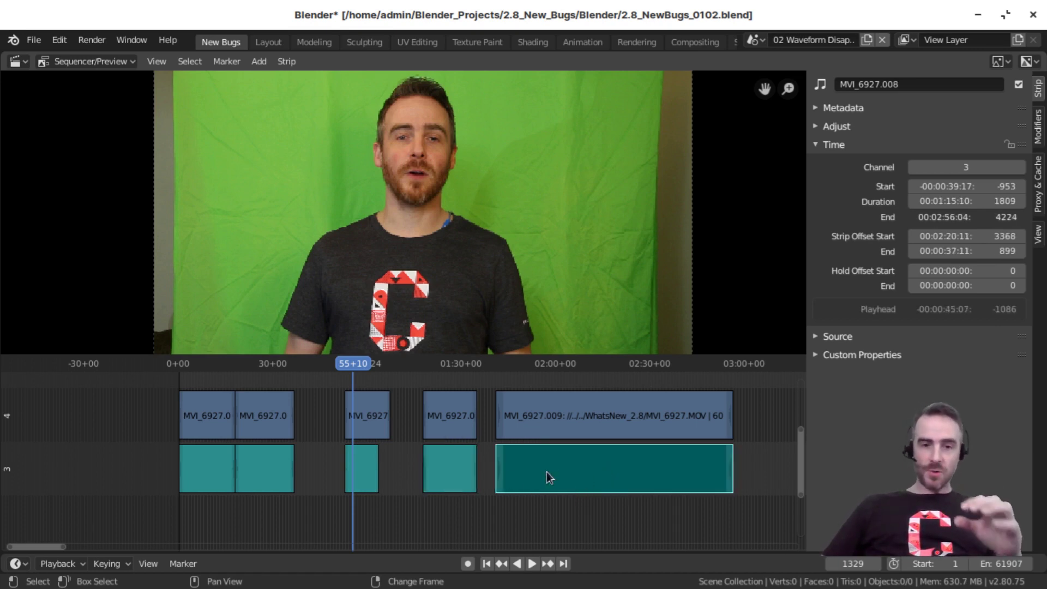
click(367, 474)
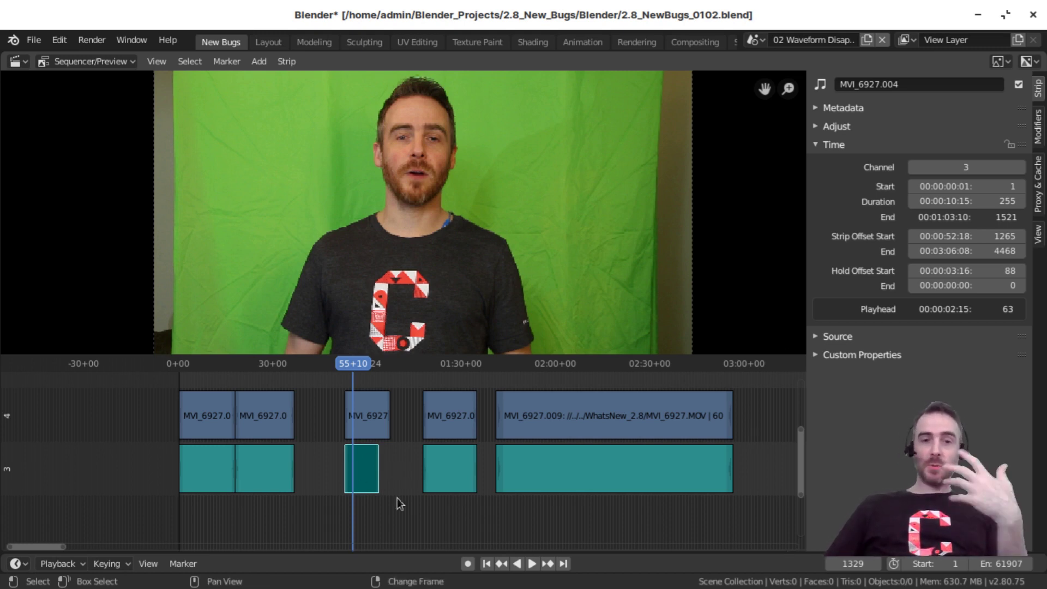
key(h)
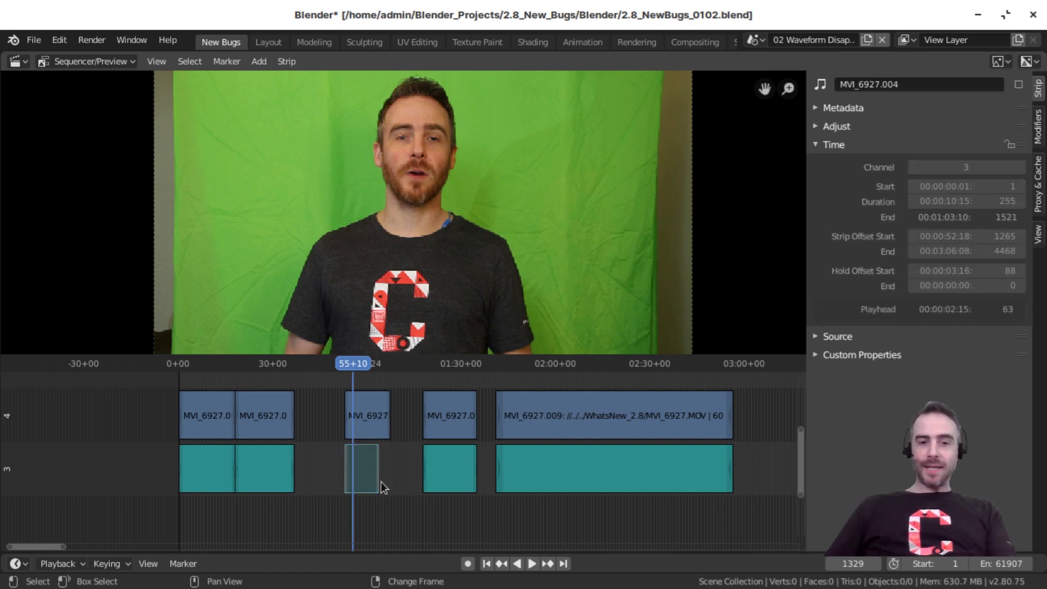
key(alt+h)
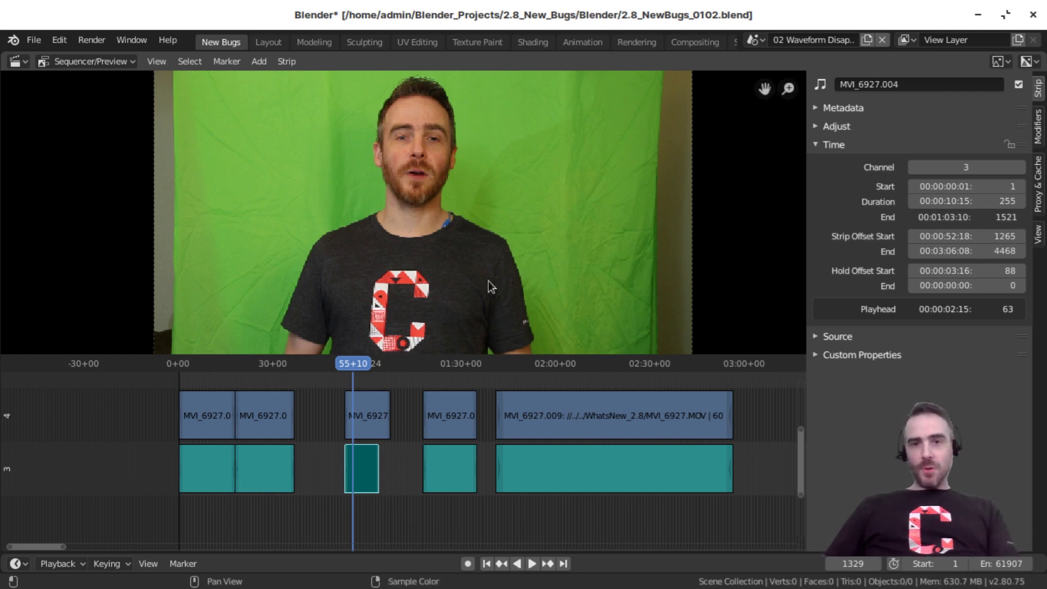
Step: Save 2.8_NewBugs_0102.blend and reopen it from Open Recent
key(ctrl+s)
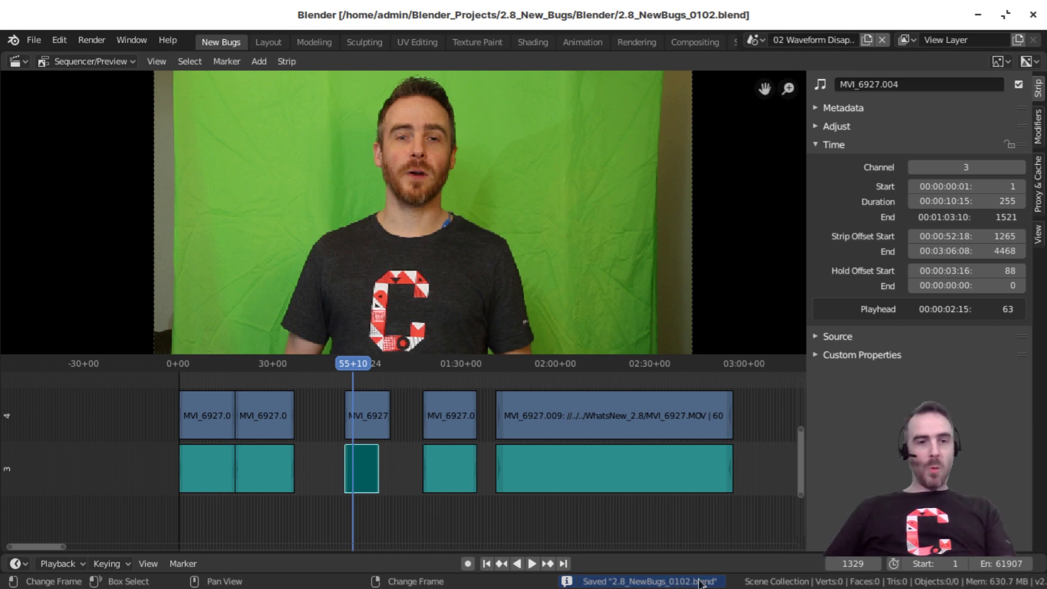
click(37, 40)
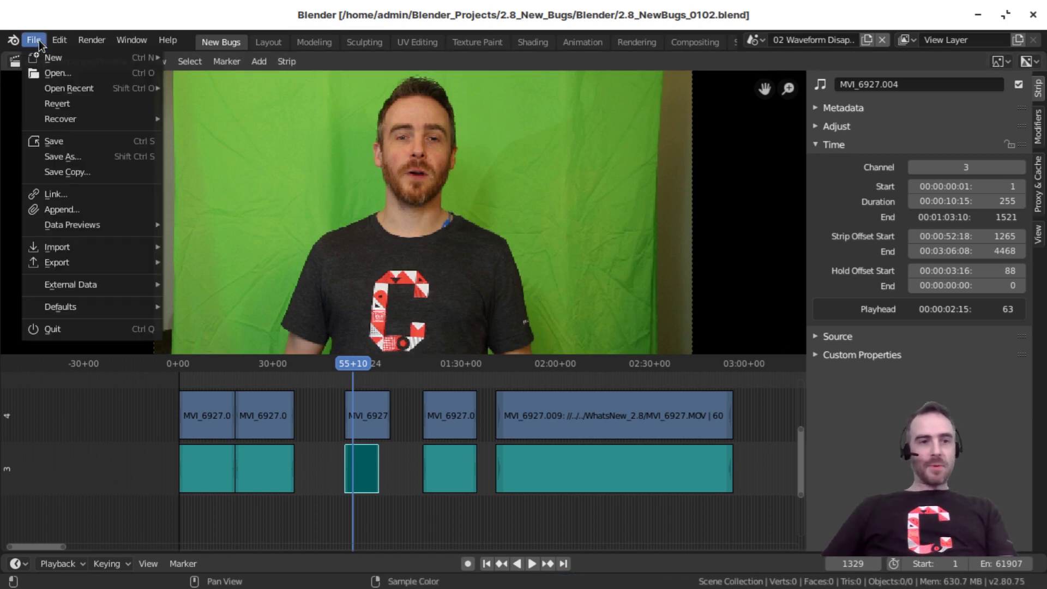
mouse_move(38, 87)
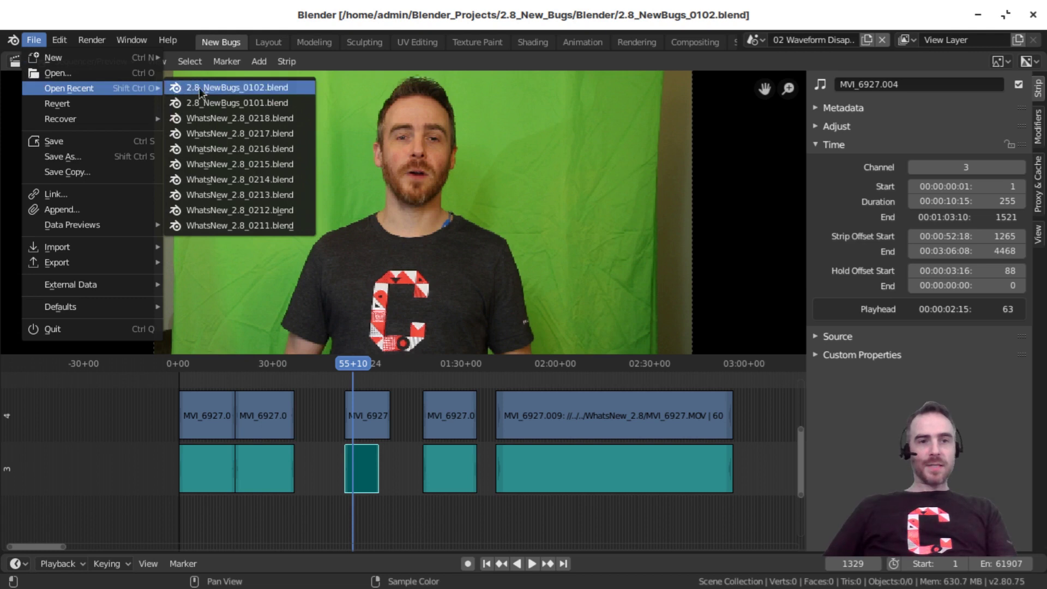
click(263, 90)
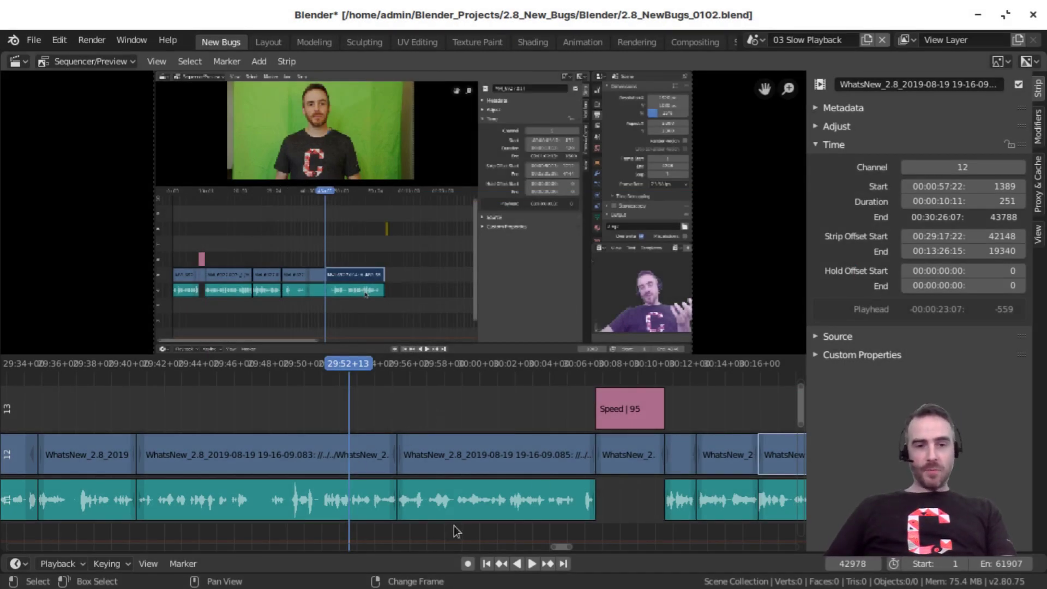
Step: Test playback speed, then play from about 29:40 and stop at 29:44+17
key(space)
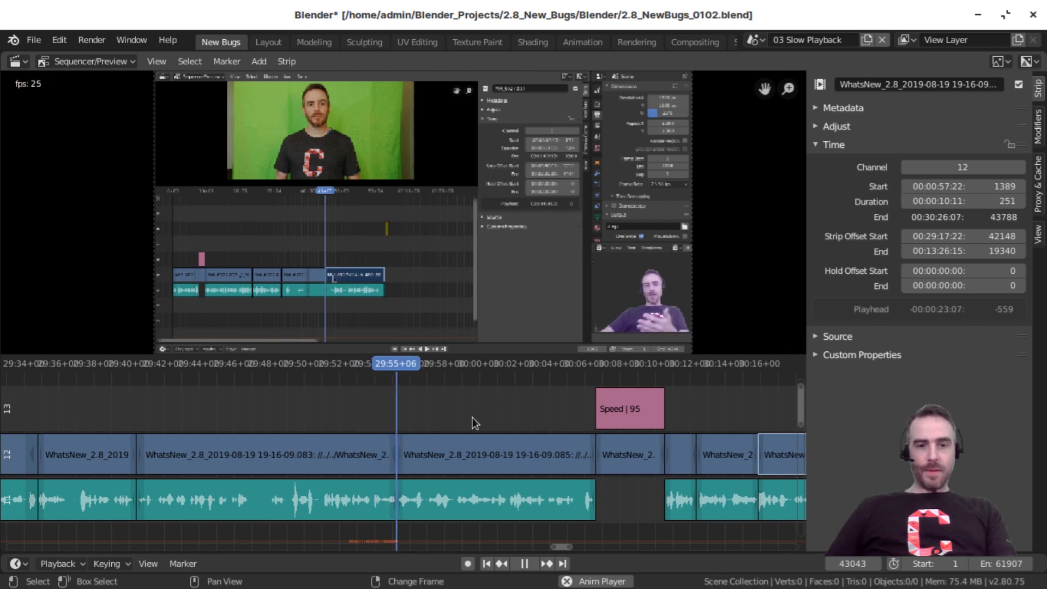
key(space)
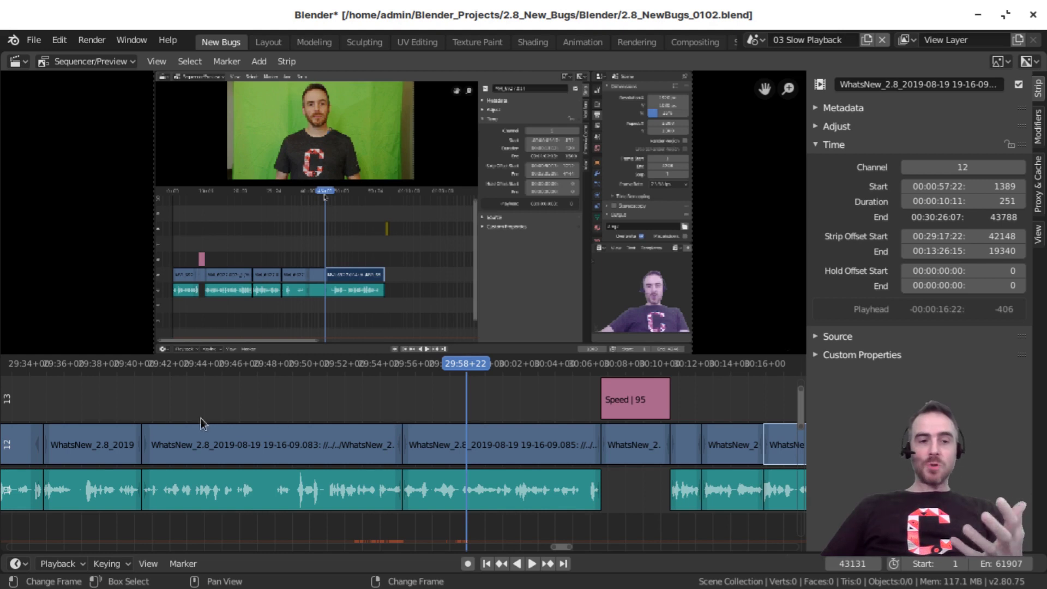
click(137, 419)
key(space)
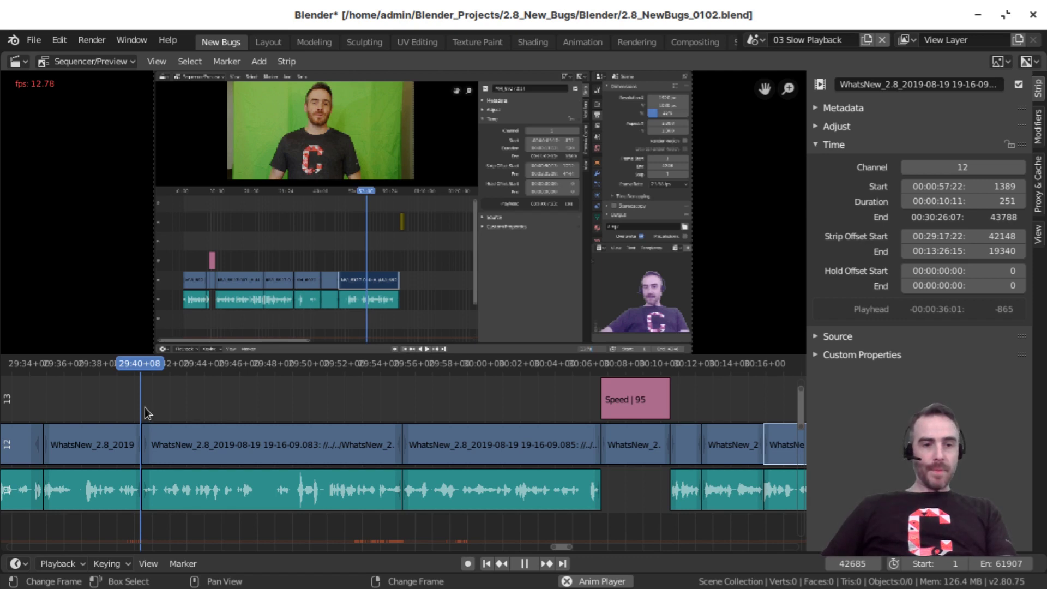
key(space)
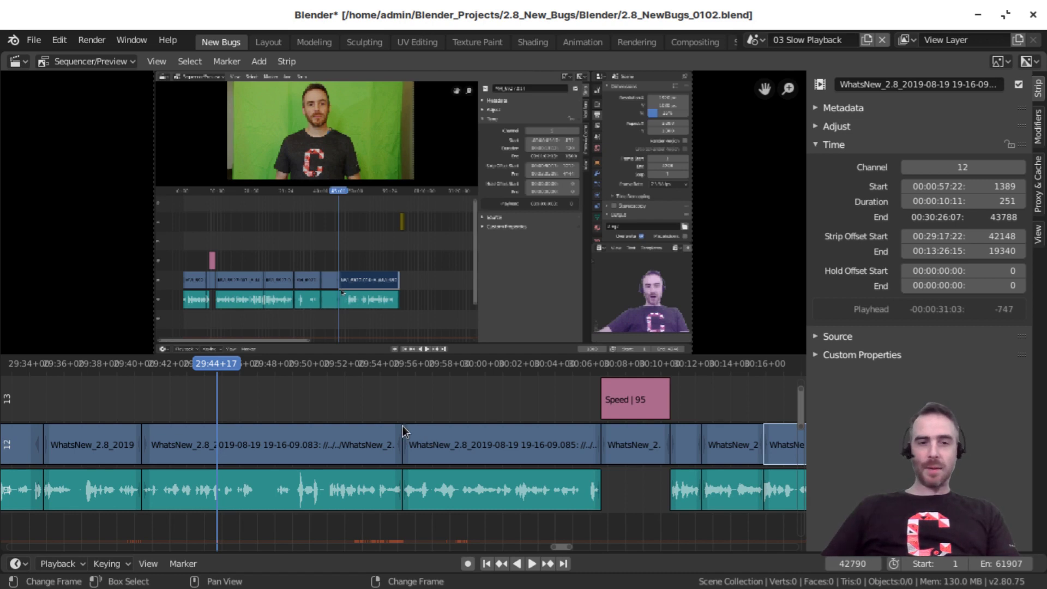
middle_drag(403, 426, 392, 430)
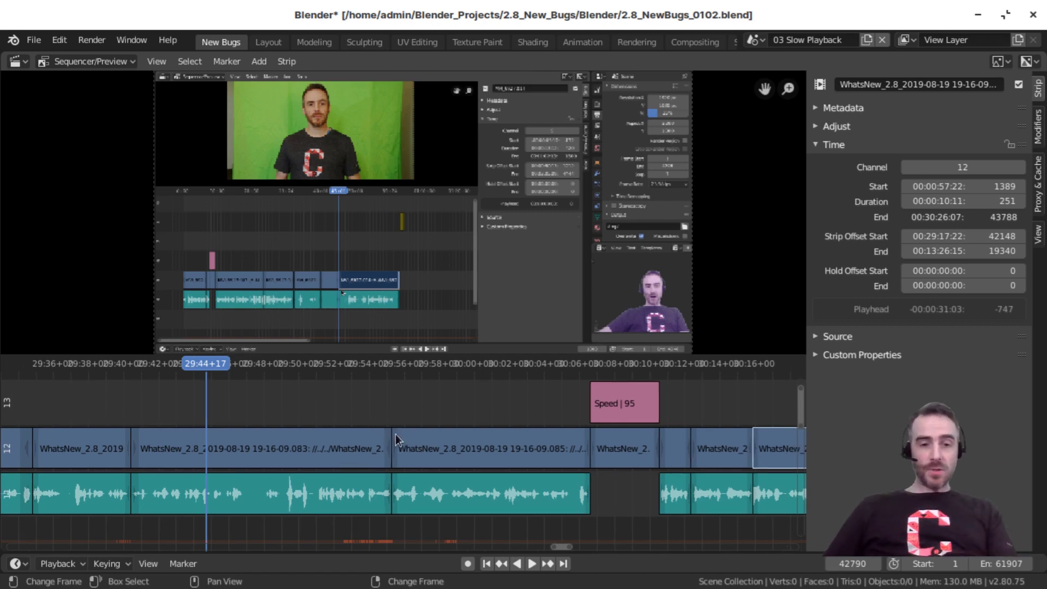
Step: Turn on Cache Final in the sidebar's Proxy & Cache settings
middle_drag(406, 490, 404, 469)
scroll(418, 470, up, 1)
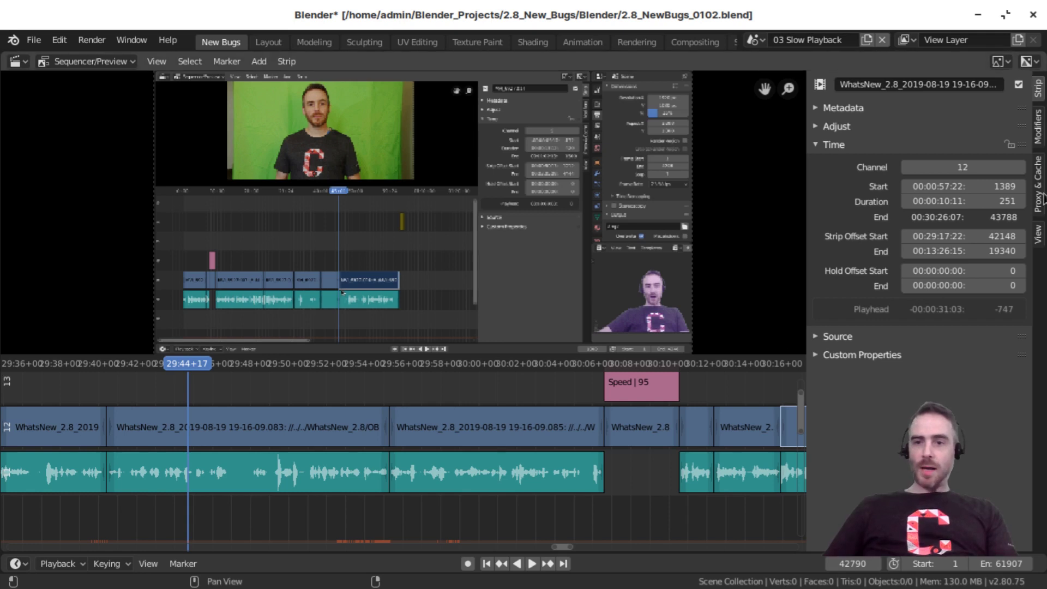
click(1039, 180)
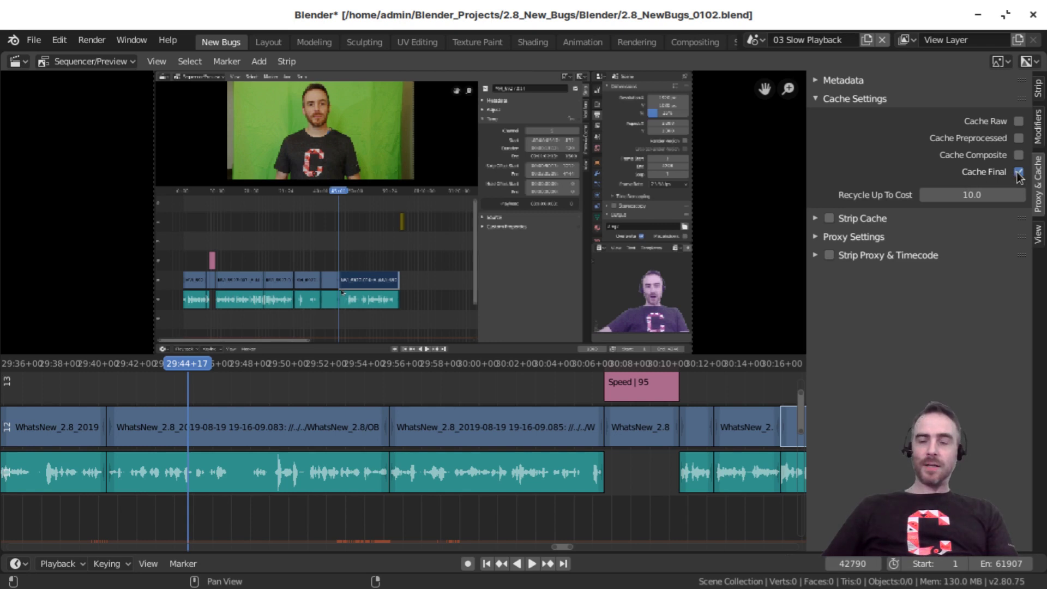
Step: Show cached Final Images on the timeline and set the playhead to 29:54+20
click(162, 63)
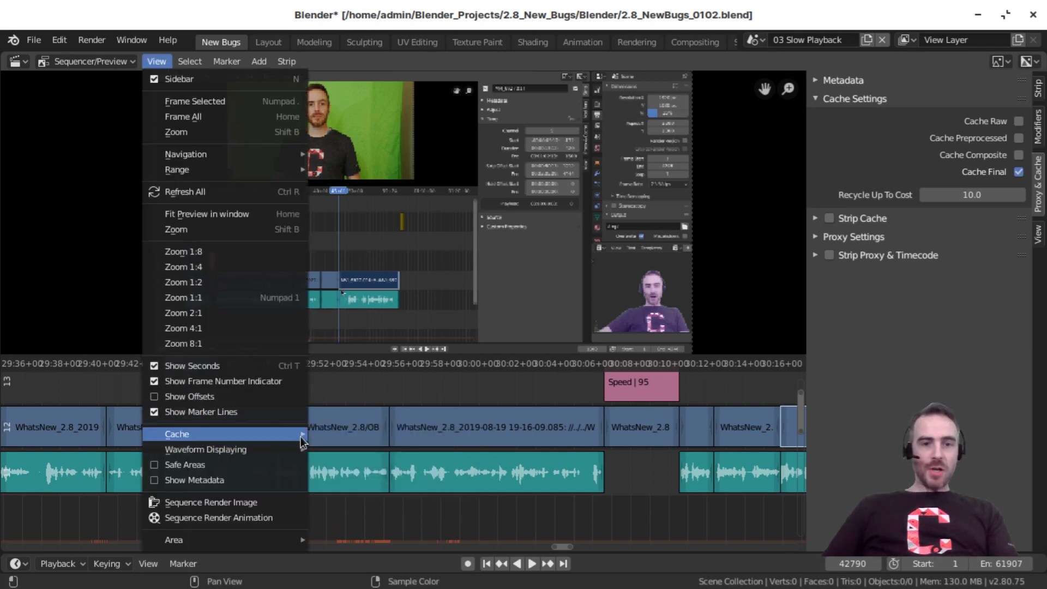
mouse_move(300, 434)
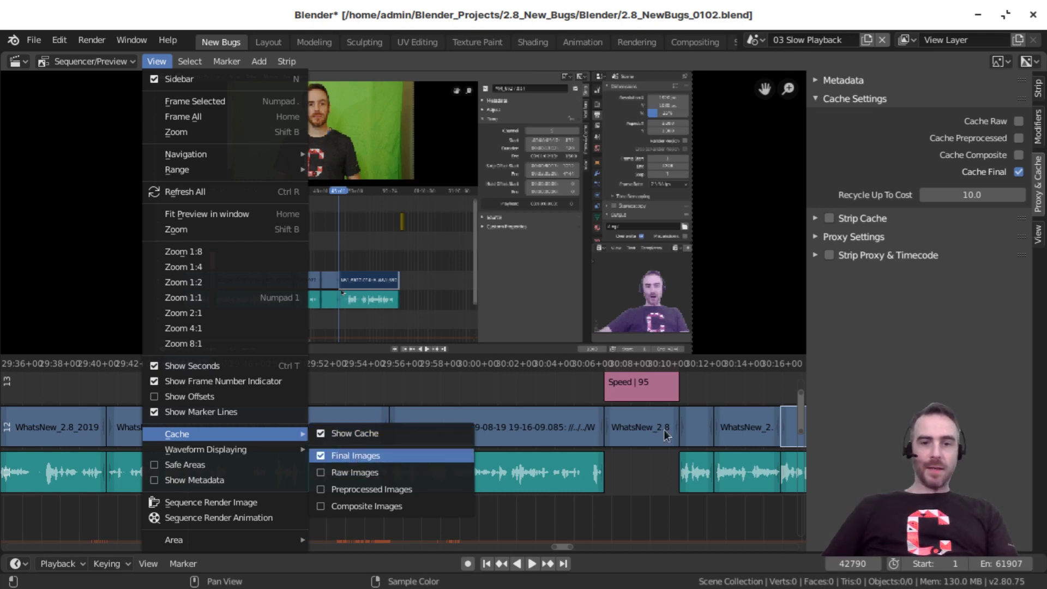
click(355, 456)
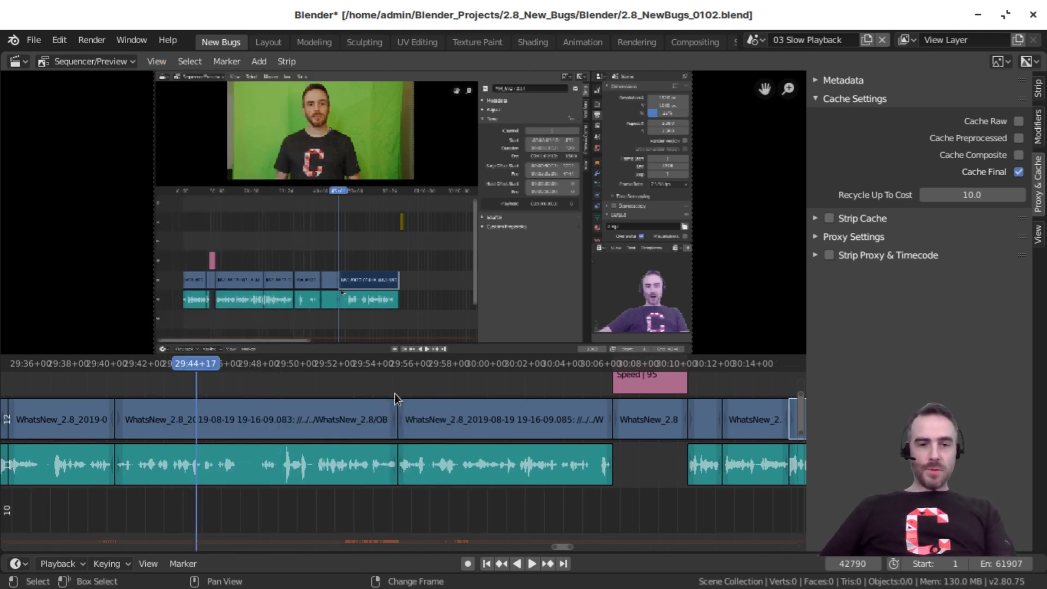
right_click(386, 394)
mouse_move(407, 462)
ctrl+middle_down()
mouse_move(415, 479)
mouse_move(402, 476)
mouse_move(496, 474)
mouse_move(434, 480)
mouse_move(438, 467)
mouse_move(423, 461)
ctrl+middle_up()
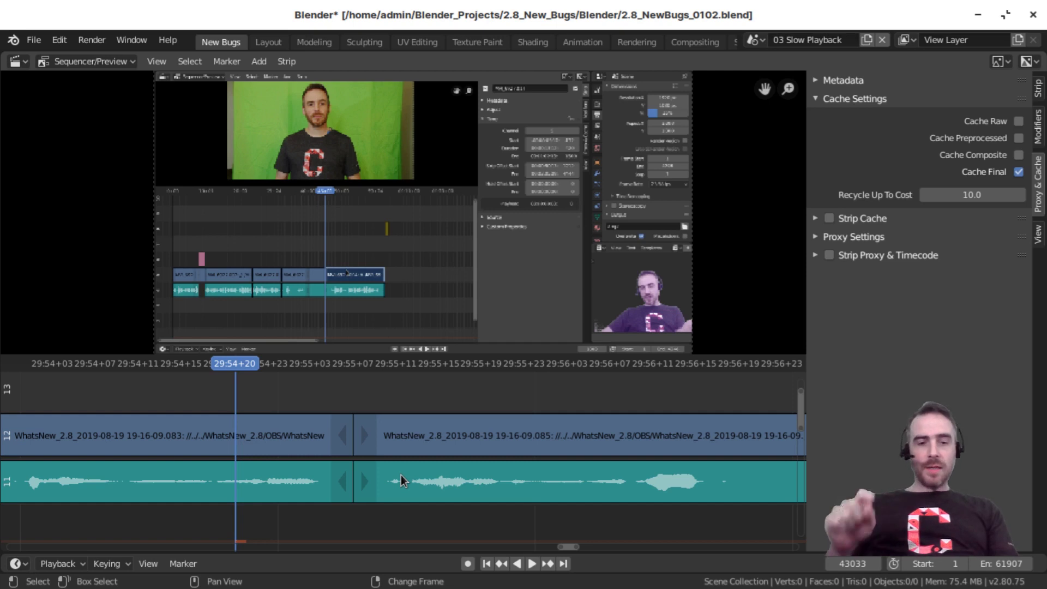
Step: Play once to build the cache, then replay briefly from 29:53+23 and stop
key(space)
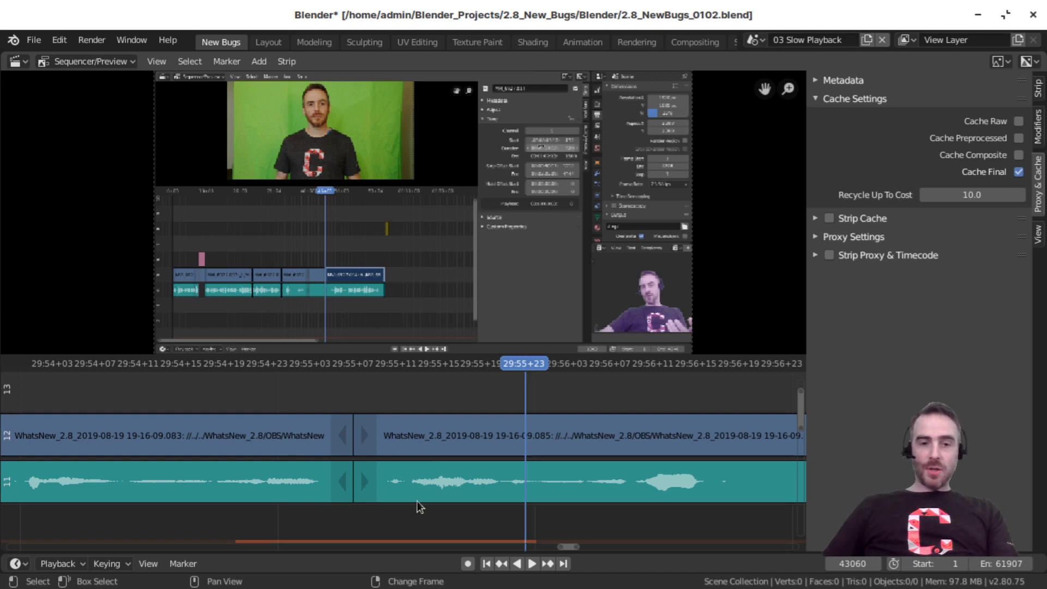
scroll(379, 459, down, 5)
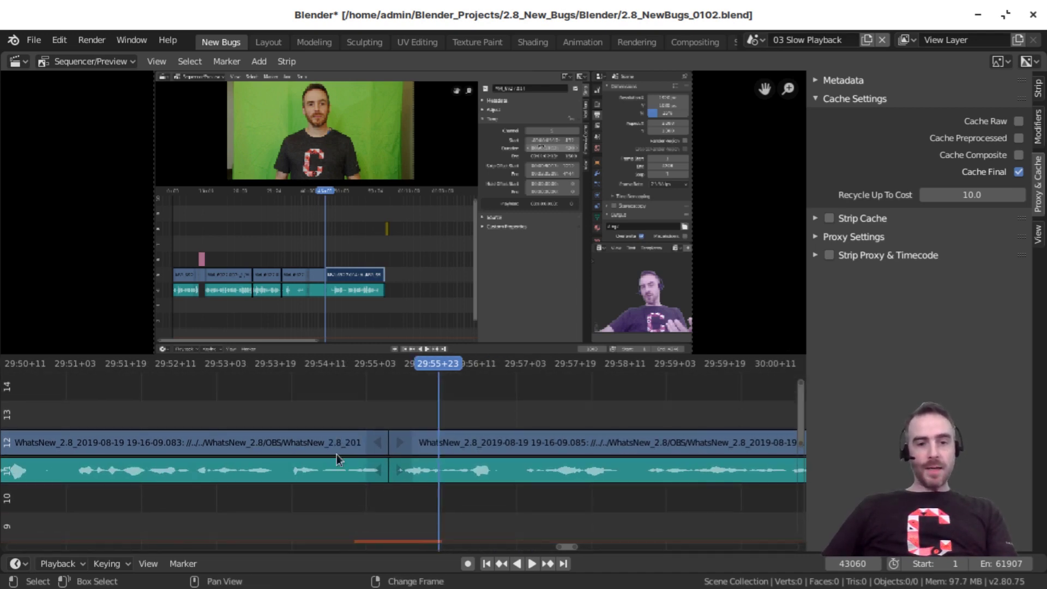
right_click(289, 420)
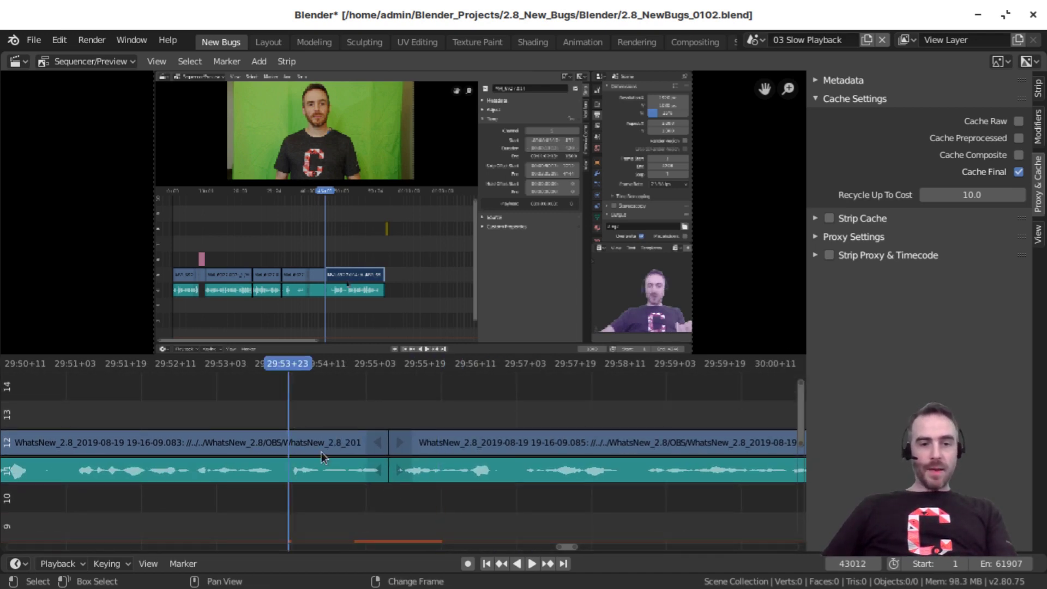
key(space)
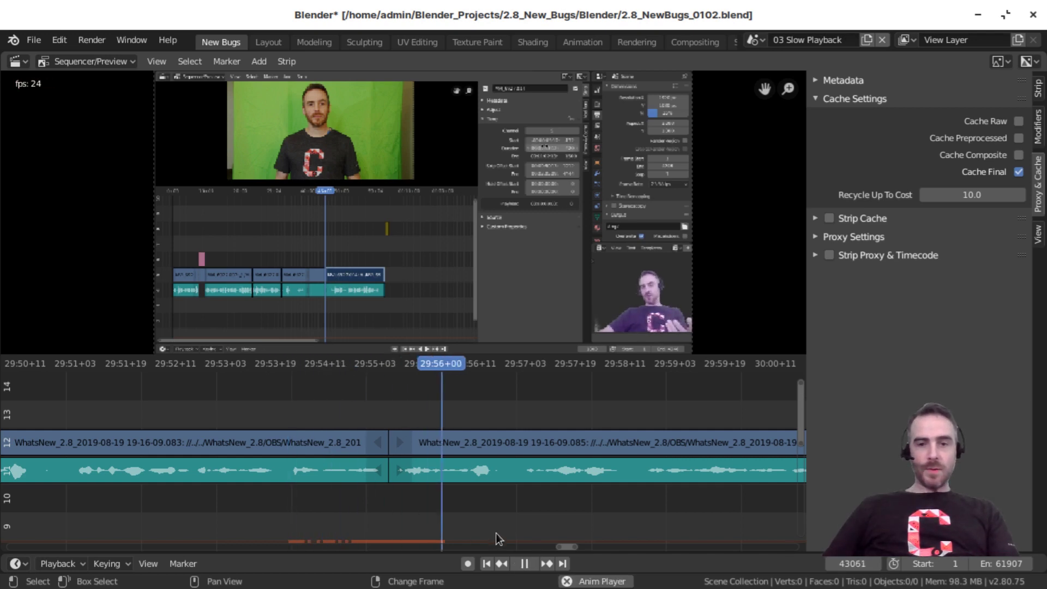
key(space)
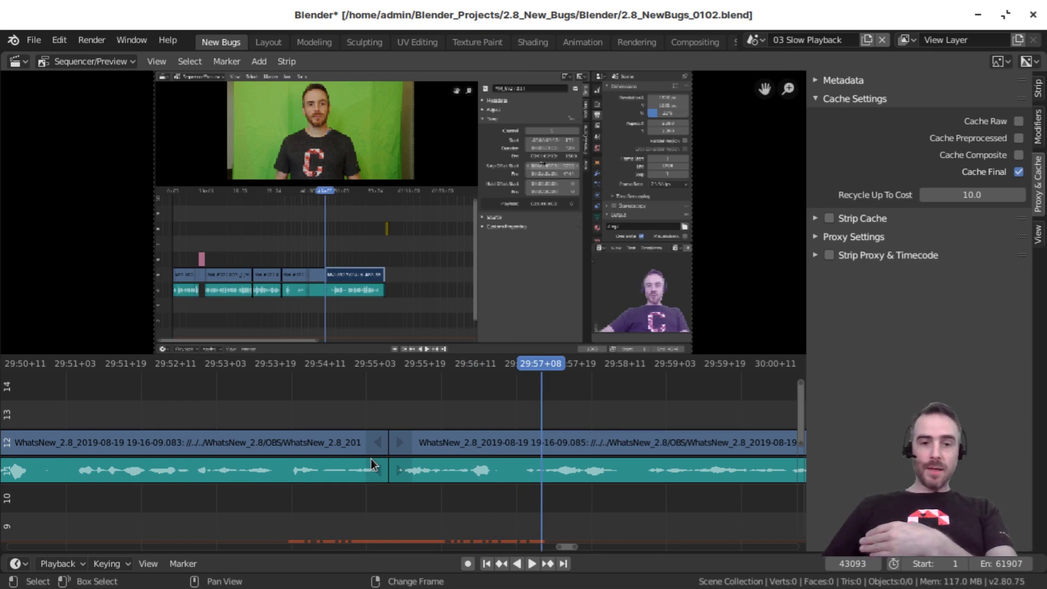
Step: Replay from about 29:54+14 across the cut, stopping at 30:00+08
right_click(327, 404)
key(space)
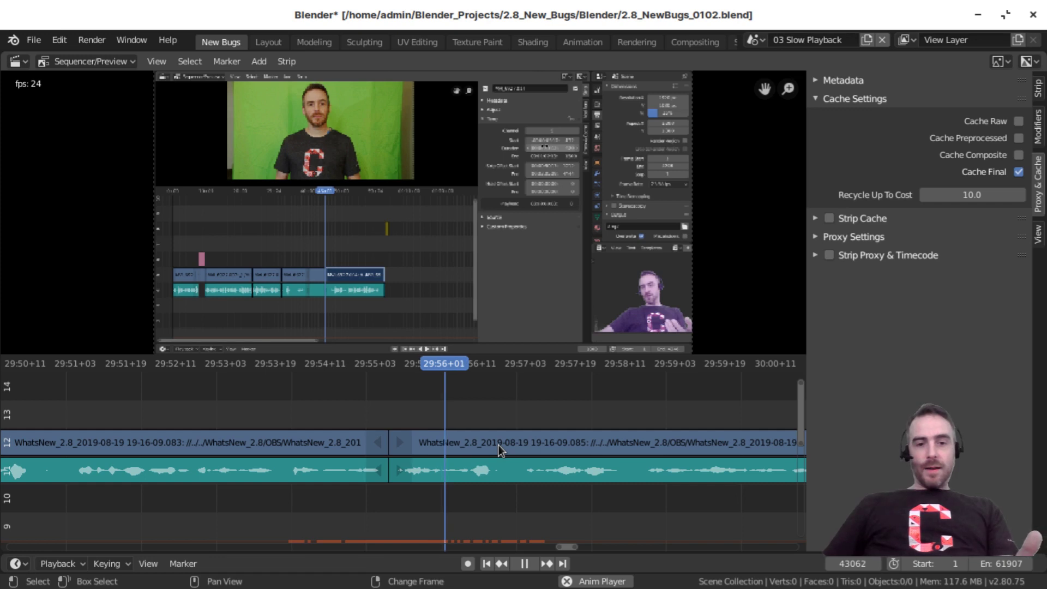
key(space)
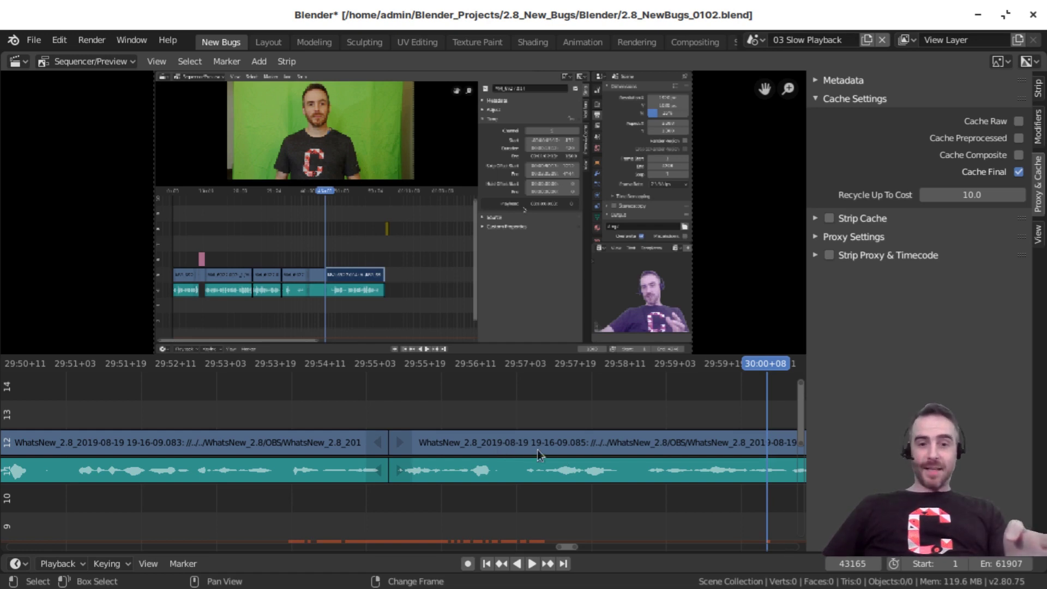
middle_drag(714, 440, 603, 428)
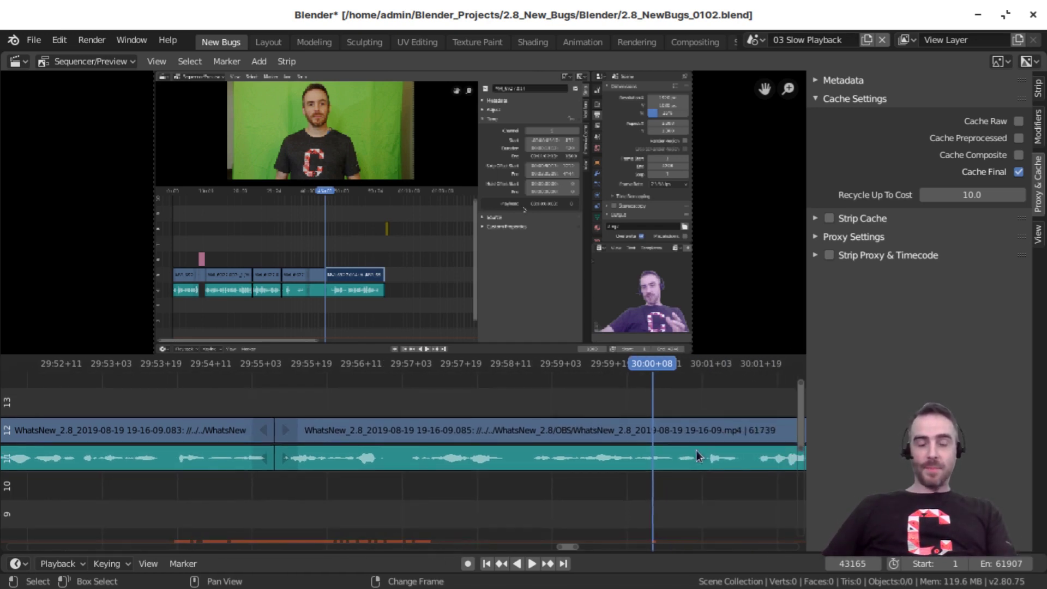
Step: Bring the Speed strip on channel 14 into view and set the playhead at its start
middle_drag(698, 456, 501, 457)
scroll(602, 449, down, 3)
middle_drag(603, 446, 521, 455)
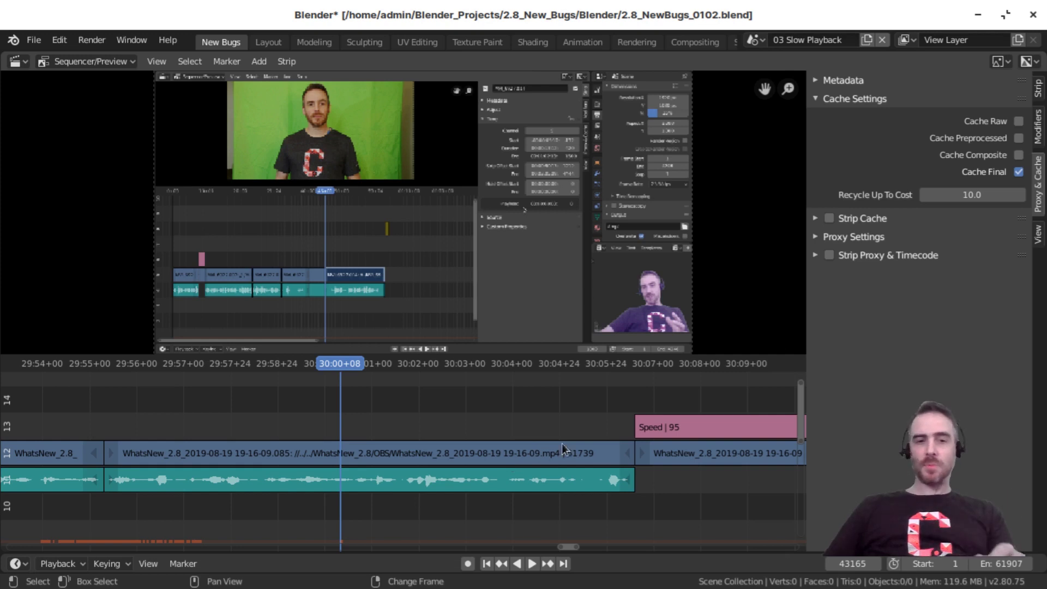
middle_drag(562, 444, 377, 425)
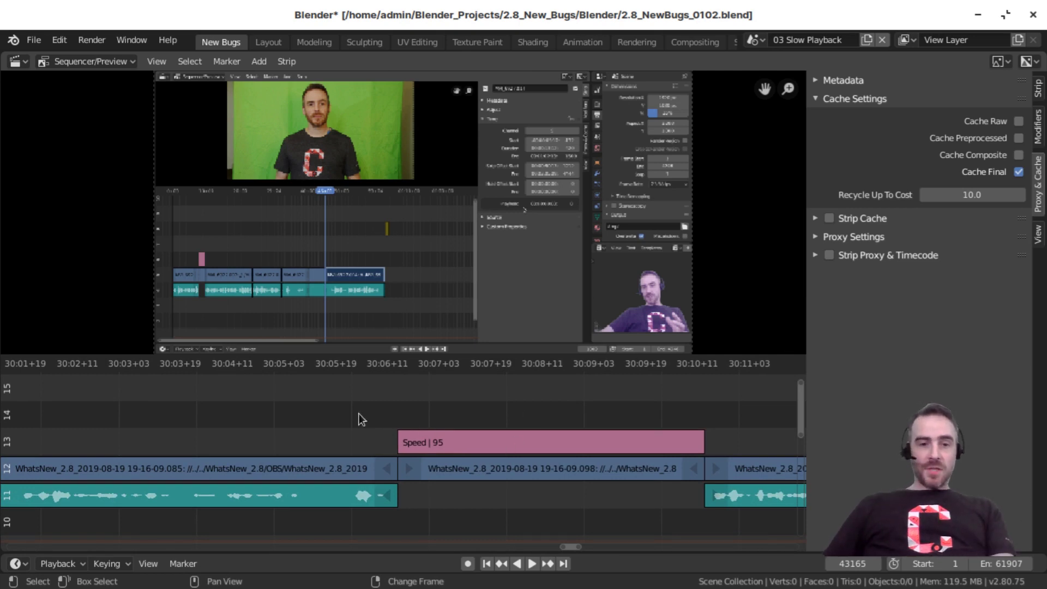
click(392, 411)
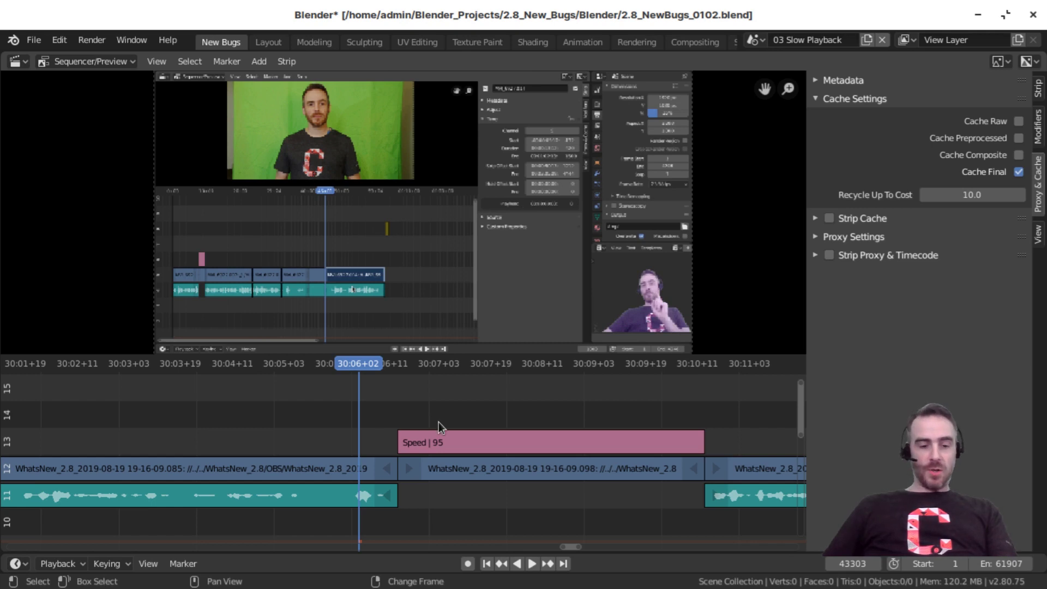
ctrl+scroll(486, 417, right, 4)
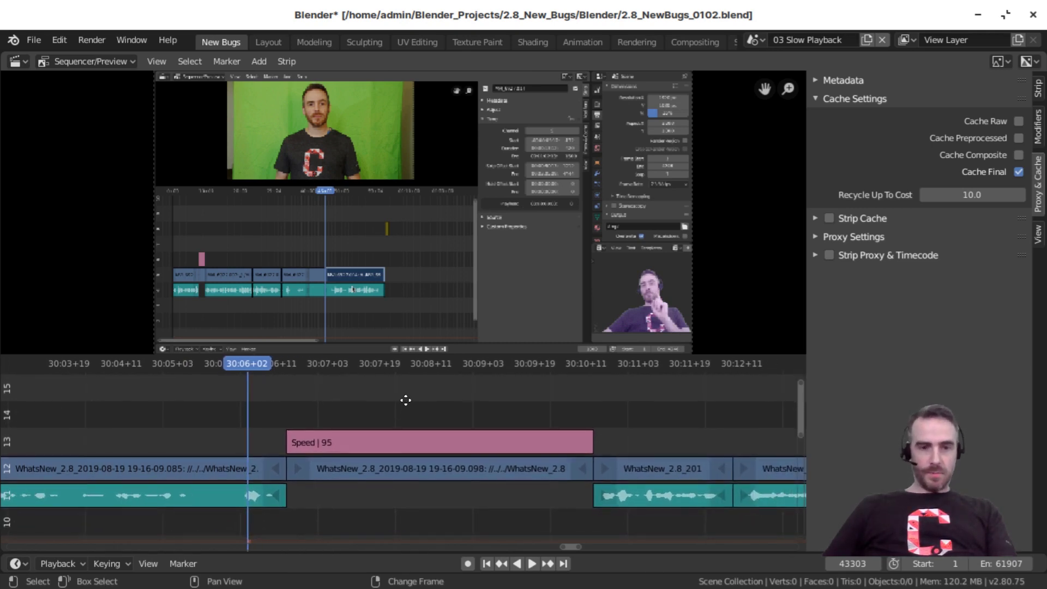
middle_drag(406, 401, 405, 391)
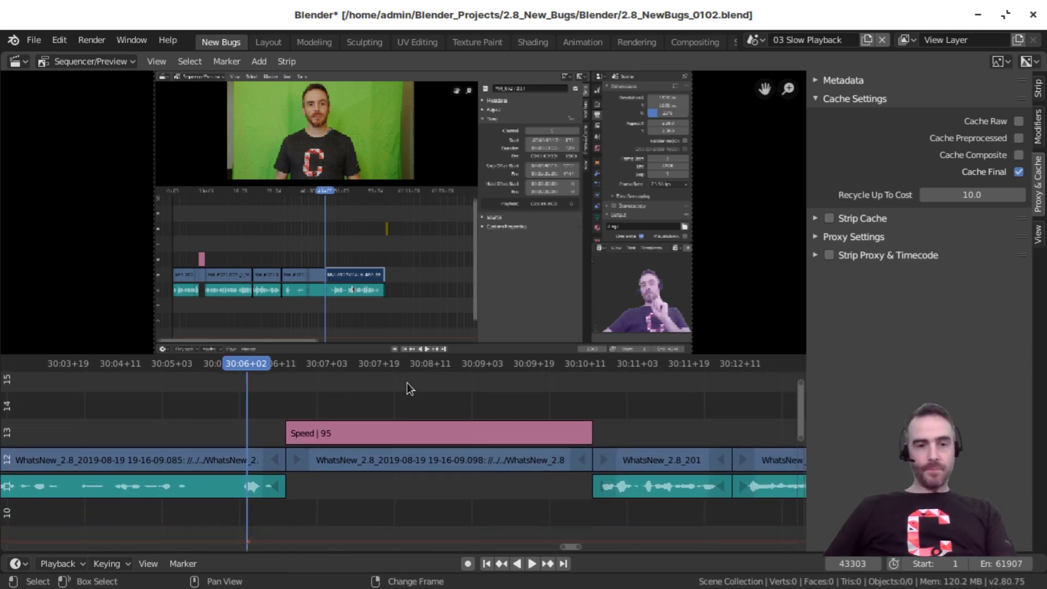
Step: Play the Speed section from 30:06+02 at about 11 fps, stopping at 30:19+15
key(space)
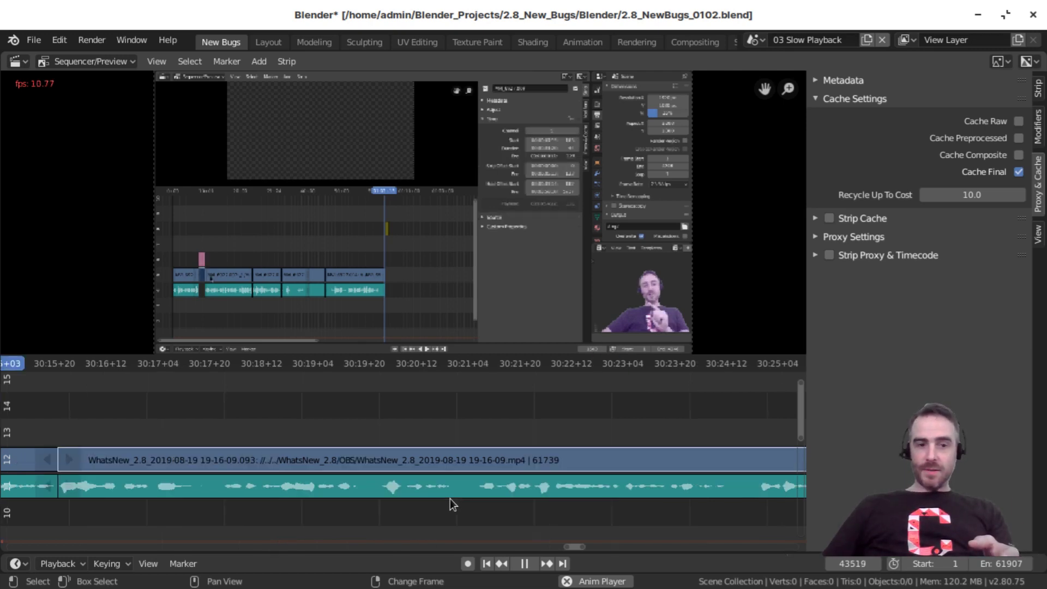
key(space)
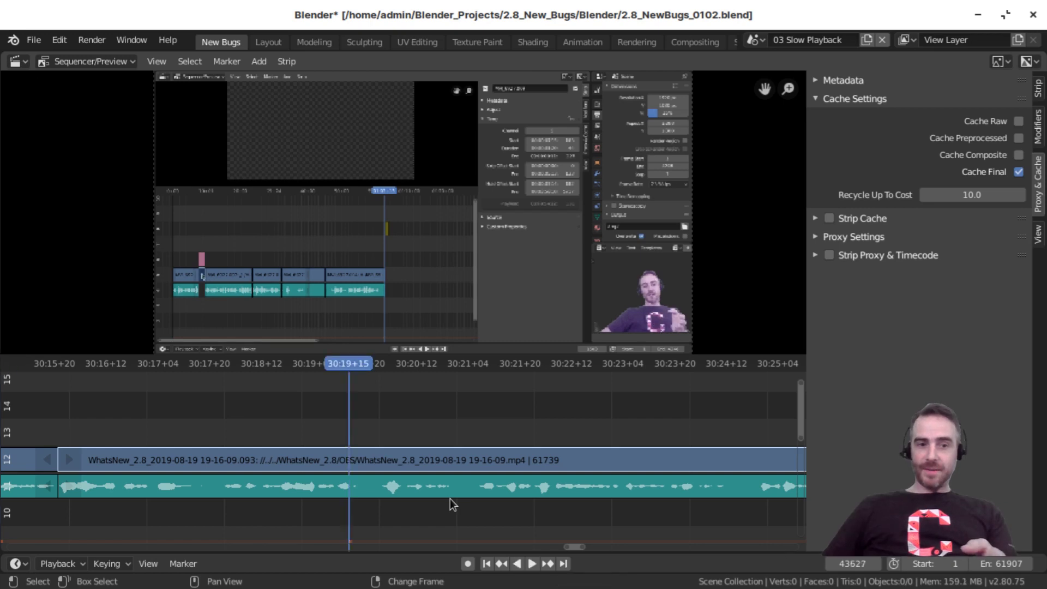
ctrl+middle_drag(466, 488, 387, 426)
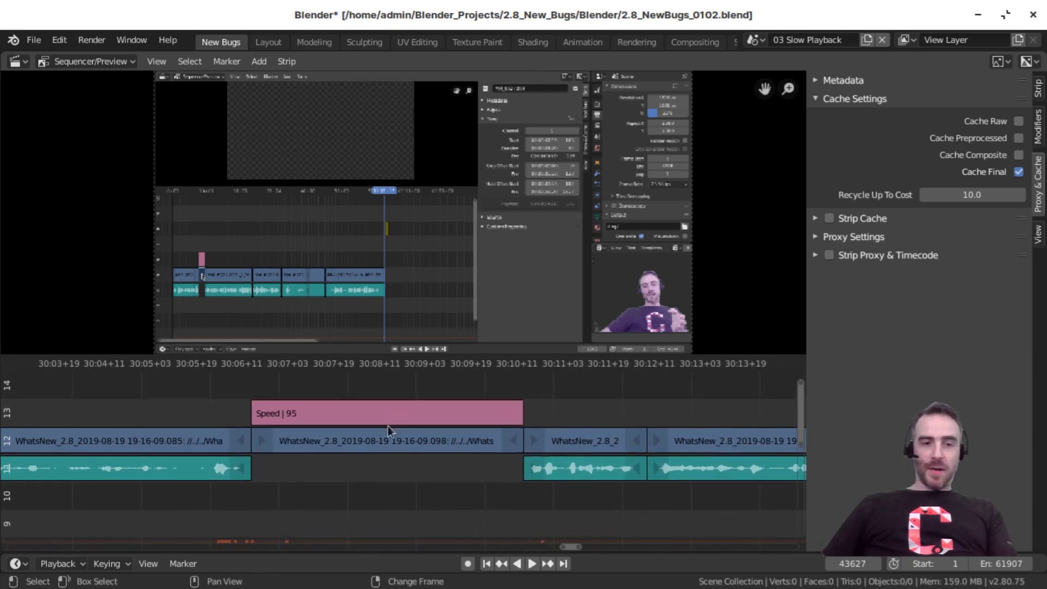
Step: Replay the slowed Speed section from 30:06+10 until it crawls to about 30:16+09
right_click(258, 380)
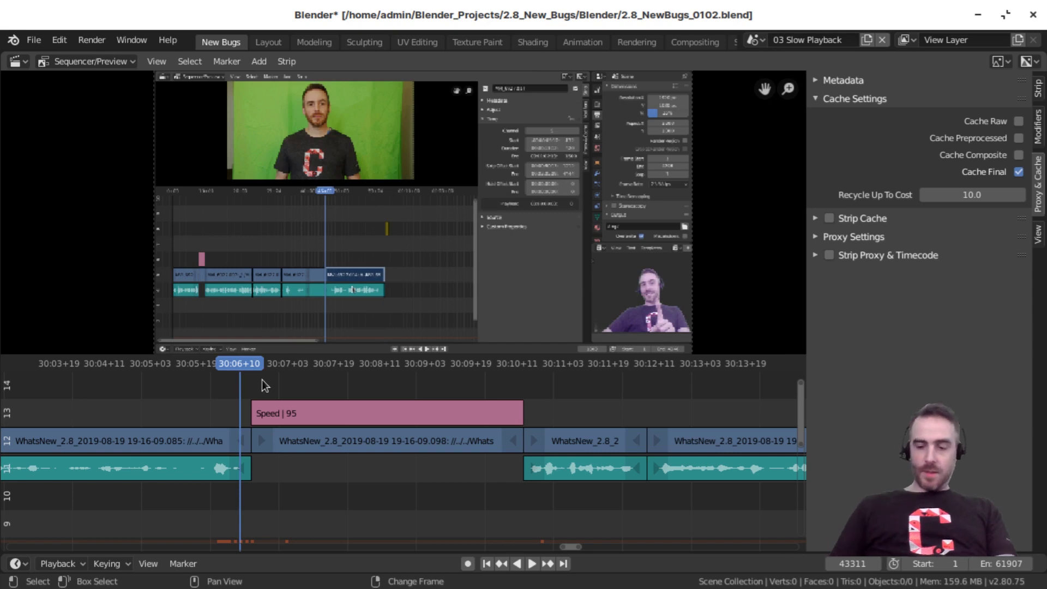
key(space)
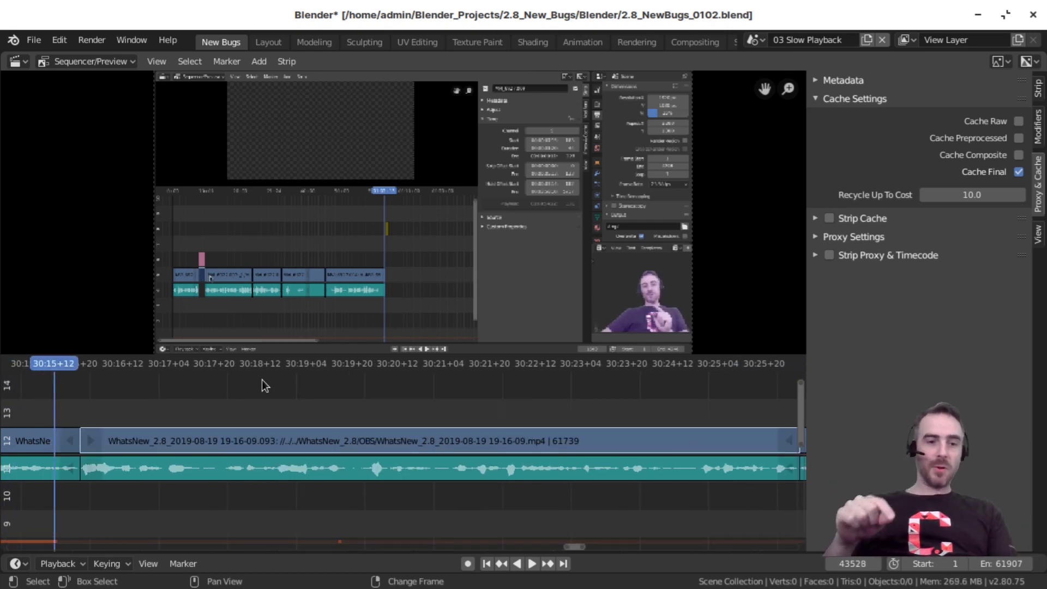
alt+scroll(262, 379, down, 8)
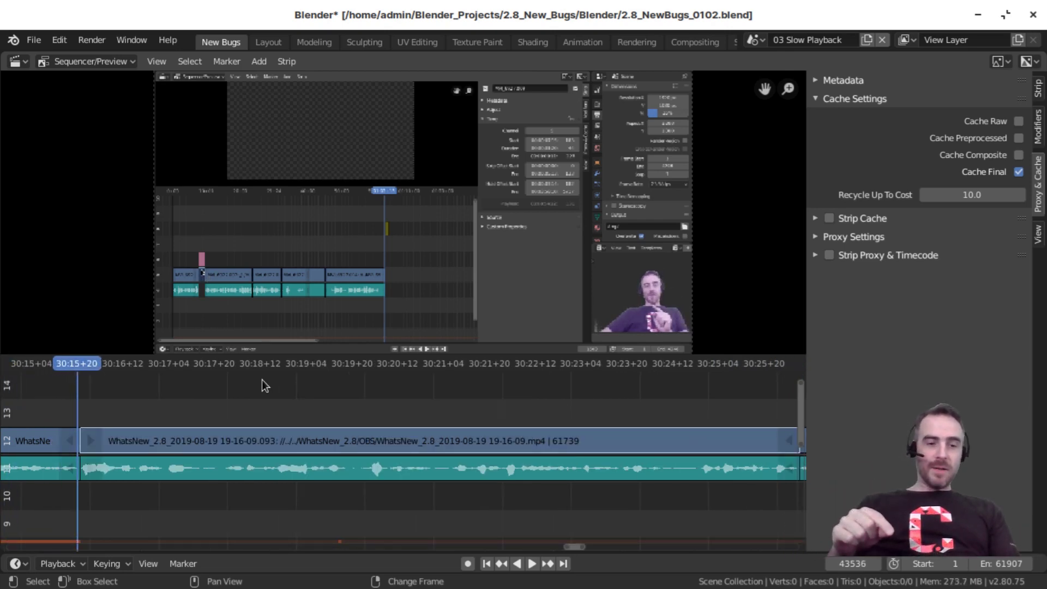
alt+scroll(262, 380, down, 13)
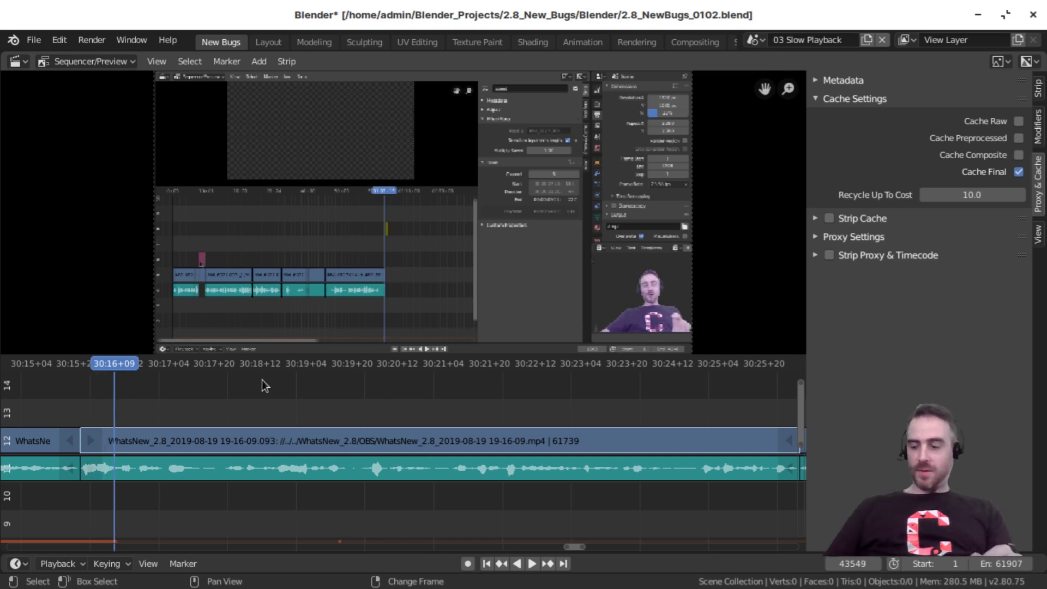
ctrl+scroll(107, 447, up, 10)
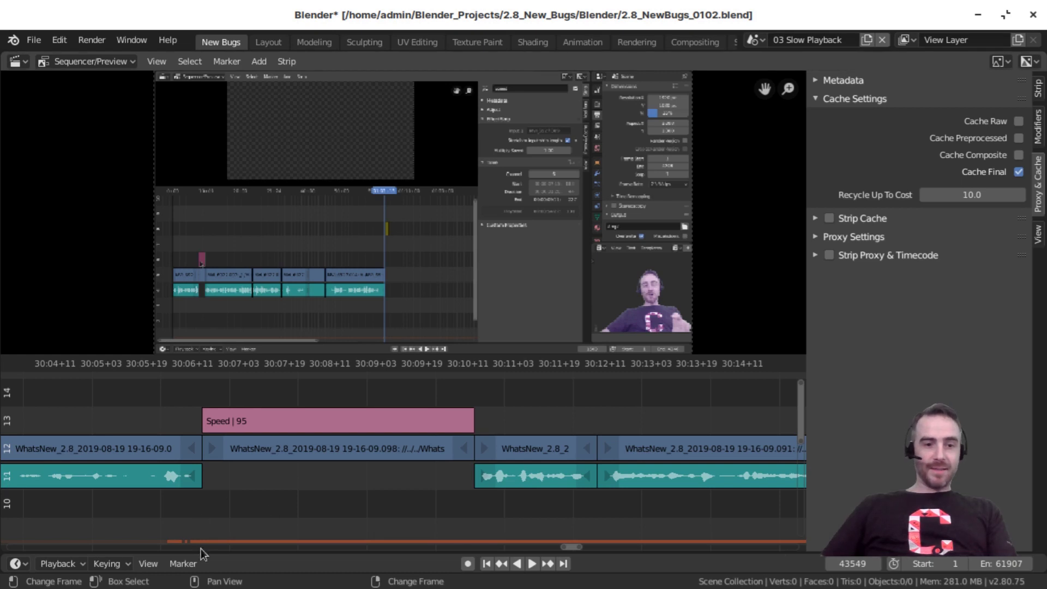
Step: Play the cached Speed section from 30:06+11 at full 24 fps, stopping at 30:11+03
click(193, 409)
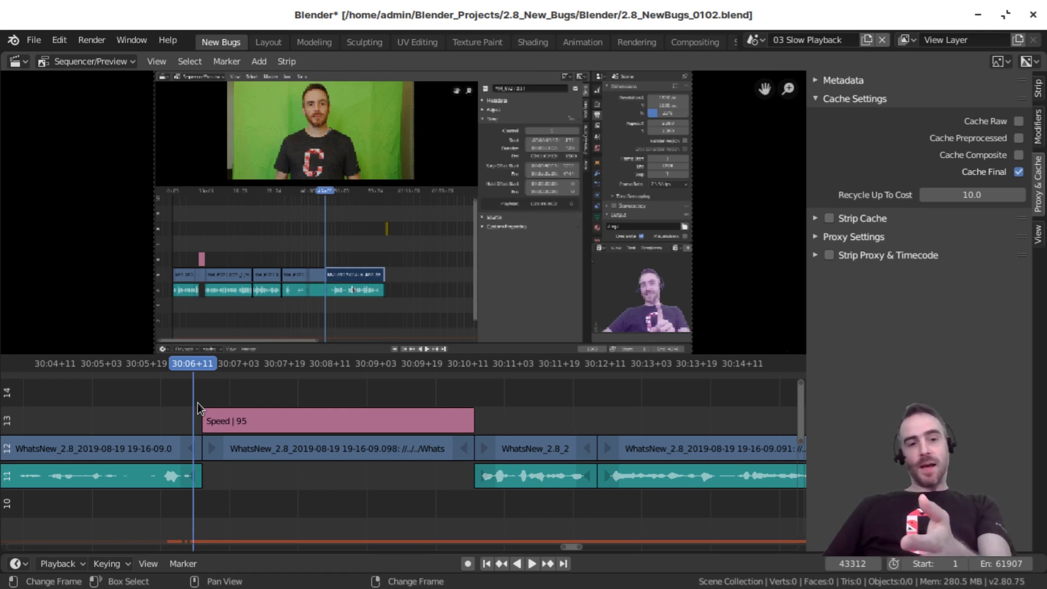
key(space)
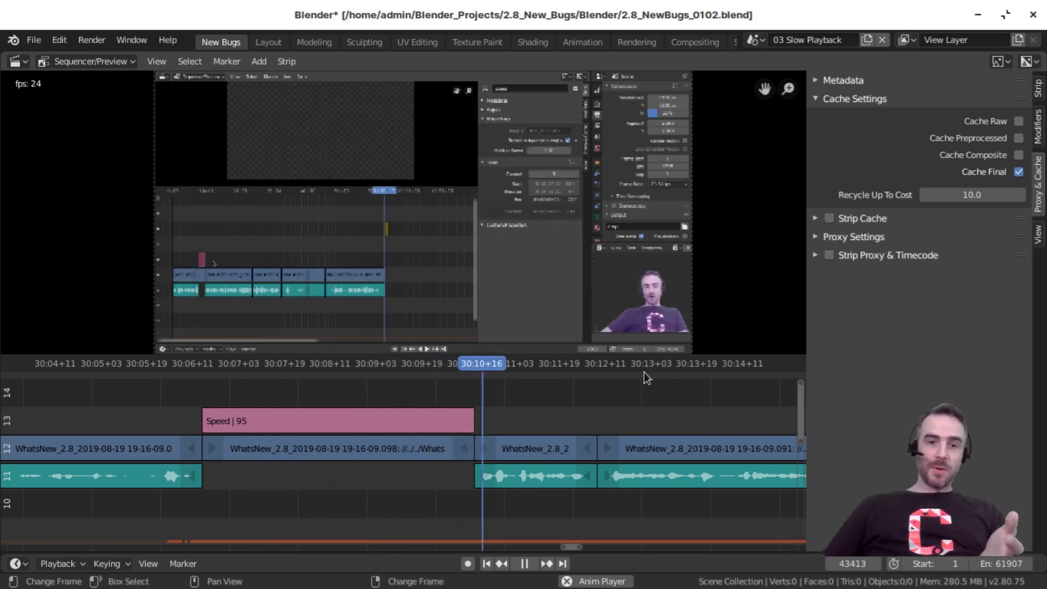
key(space)
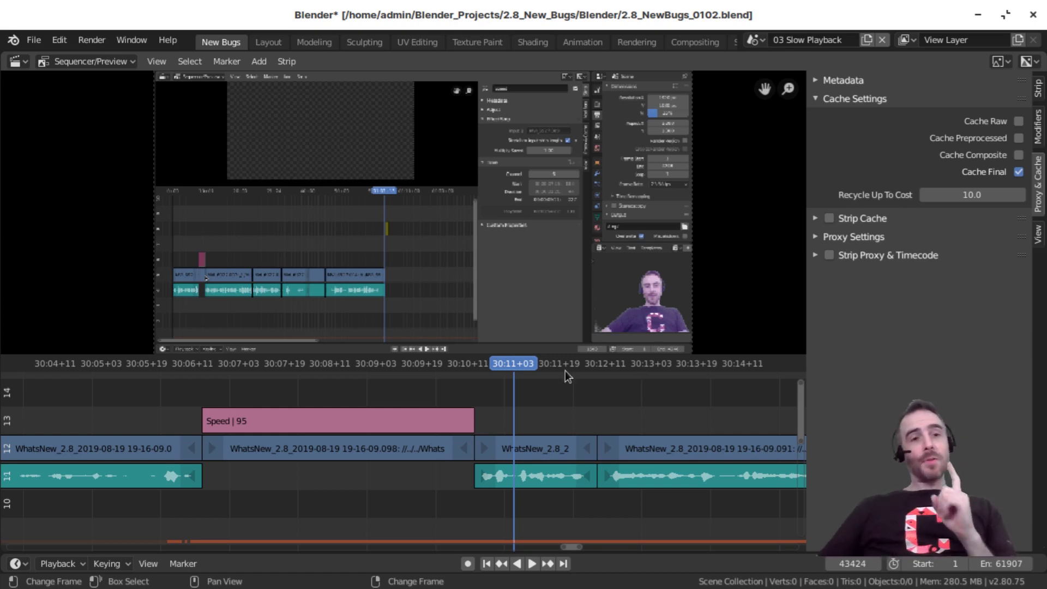
click(66, 40)
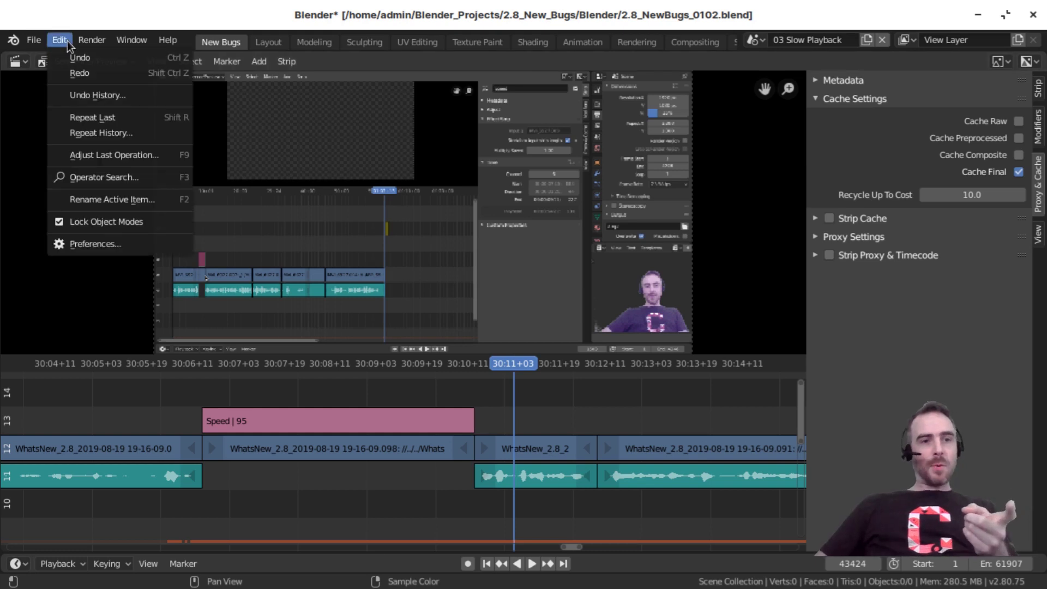
Step: Open the Preferences window from the Edit menu to check the System settings
click(96, 245)
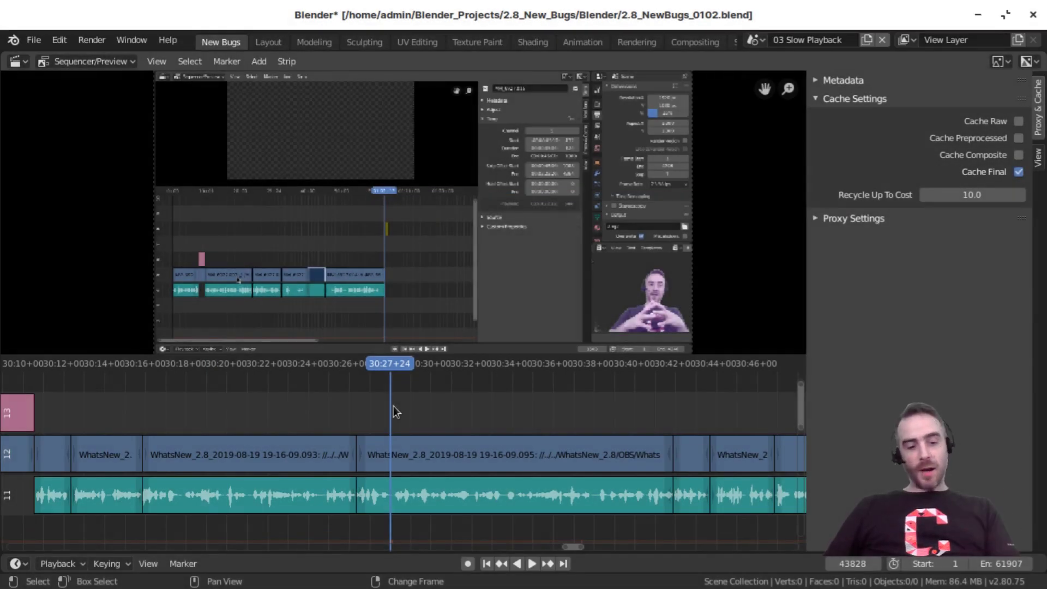
Step: Play briefly from 30:27+24 and pause, showing playback only halting at 30:29+18
key(space)
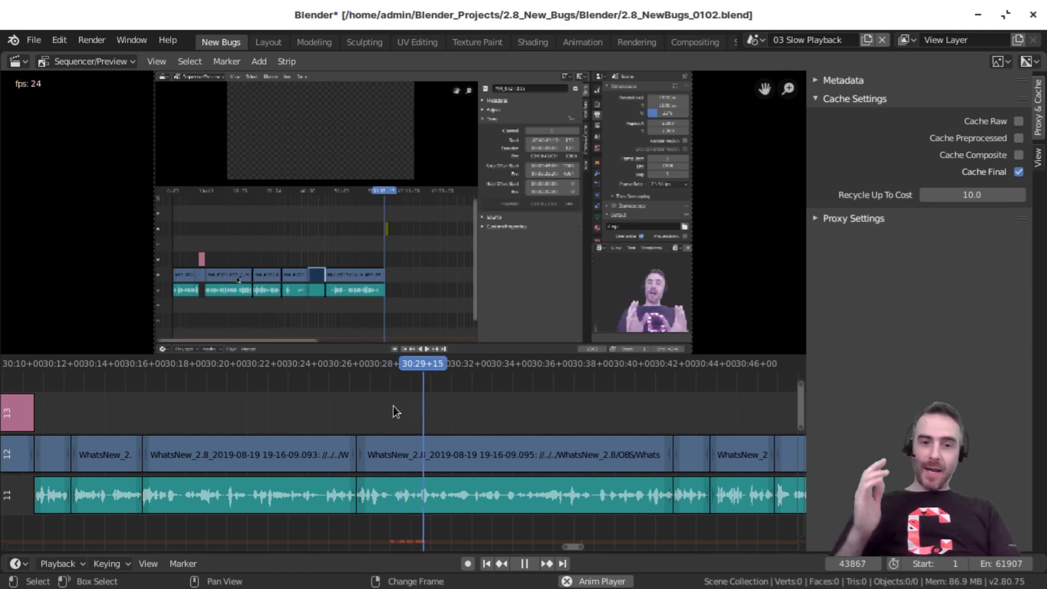
key(space)
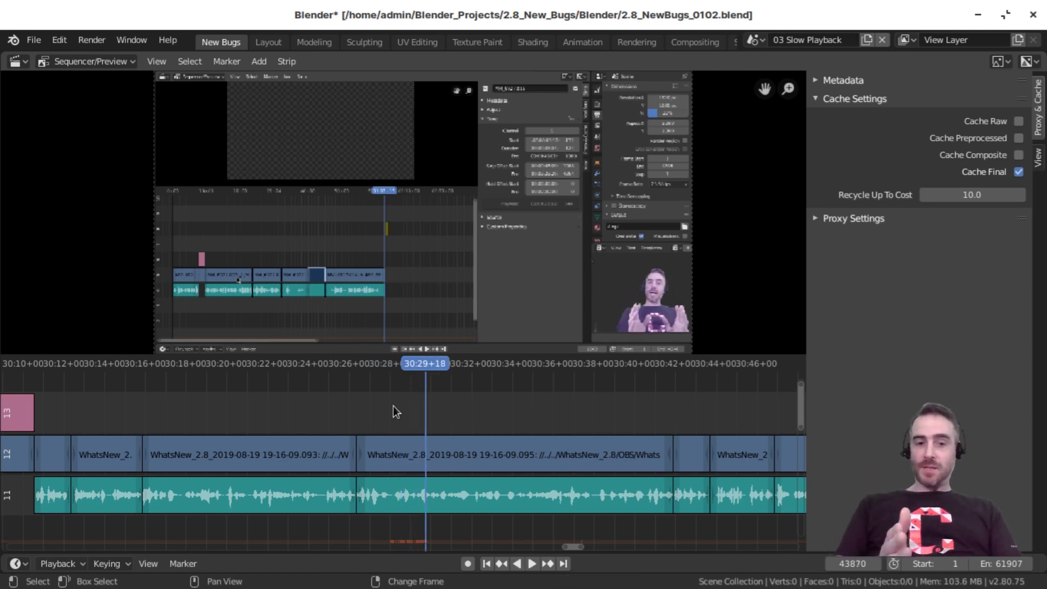